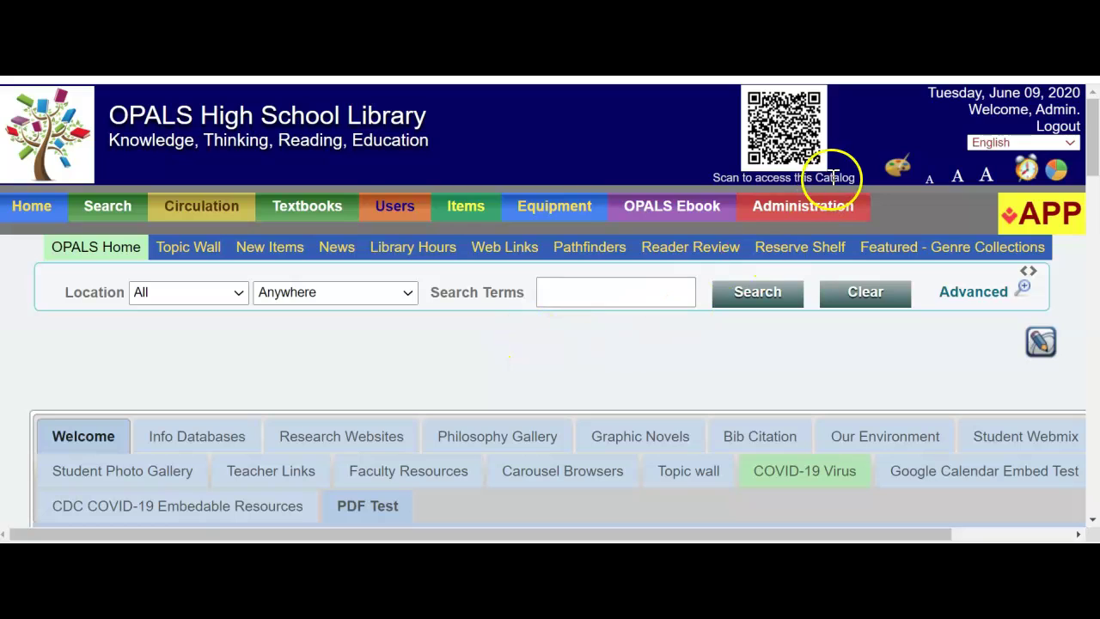
# Step: In System Preferences, change reservationSysType to the enhanced request reserve management system and save
pyautogui.moveTo(806, 203)
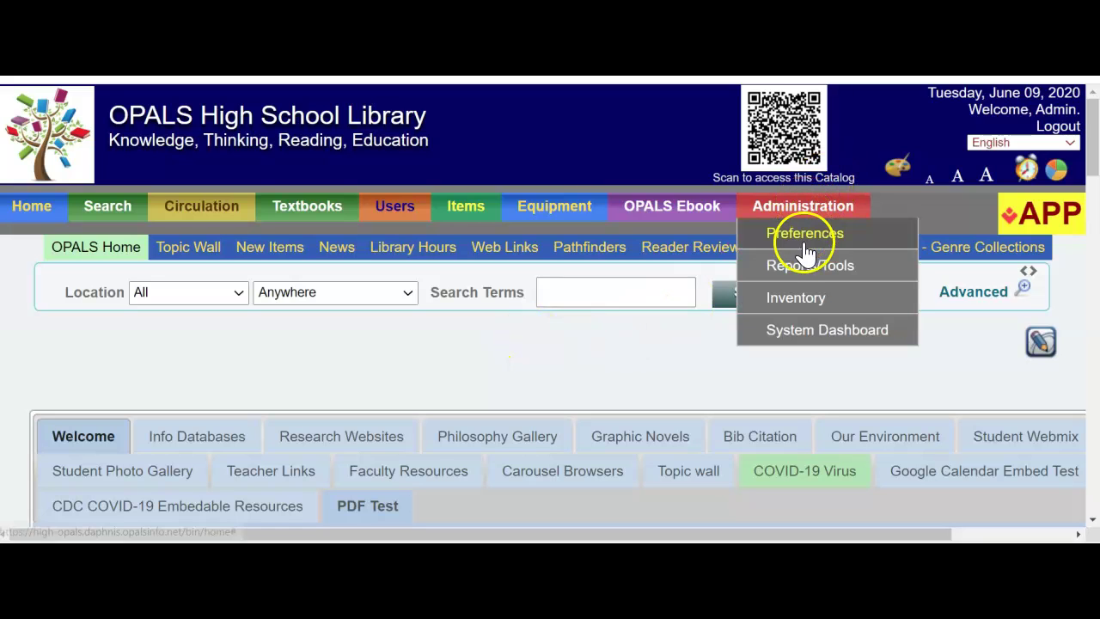
pyautogui.click(803, 236)
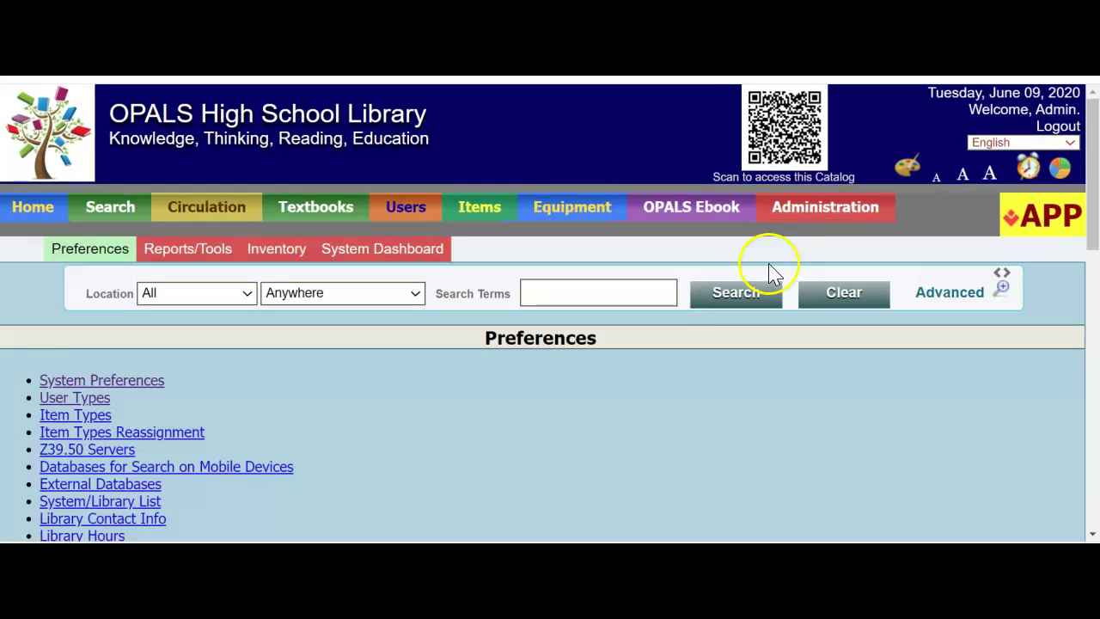
pyautogui.click(149, 384)
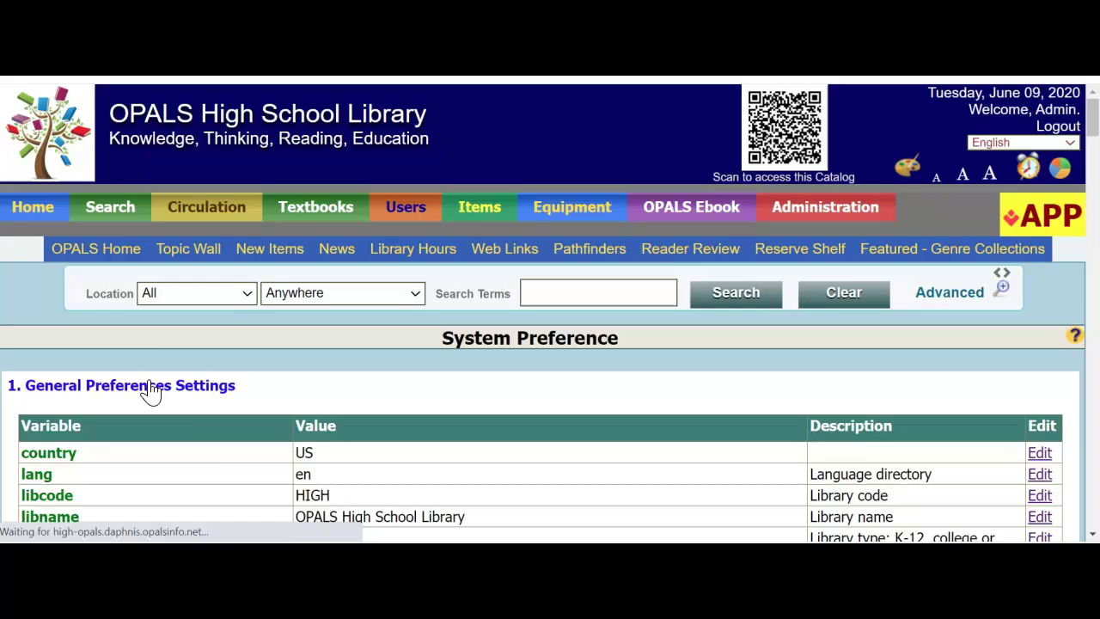
pyautogui.scroll(-5, 177, 369)
pyautogui.scroll(-7, 177, 370)
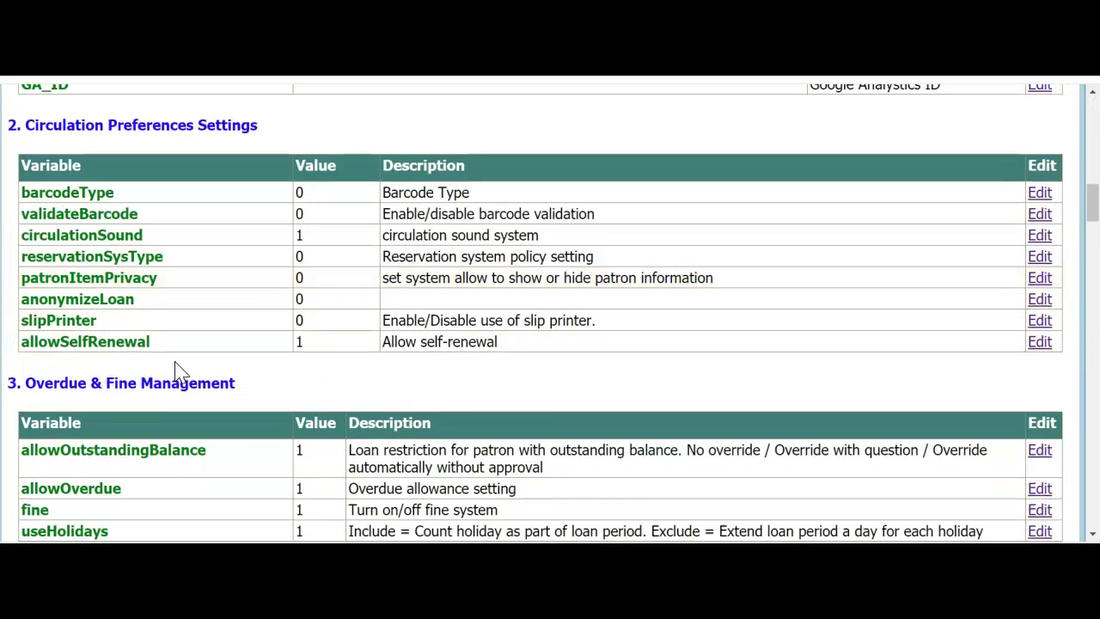
pyautogui.scroll(-2, 177, 372)
pyautogui.scroll(2, 177, 371)
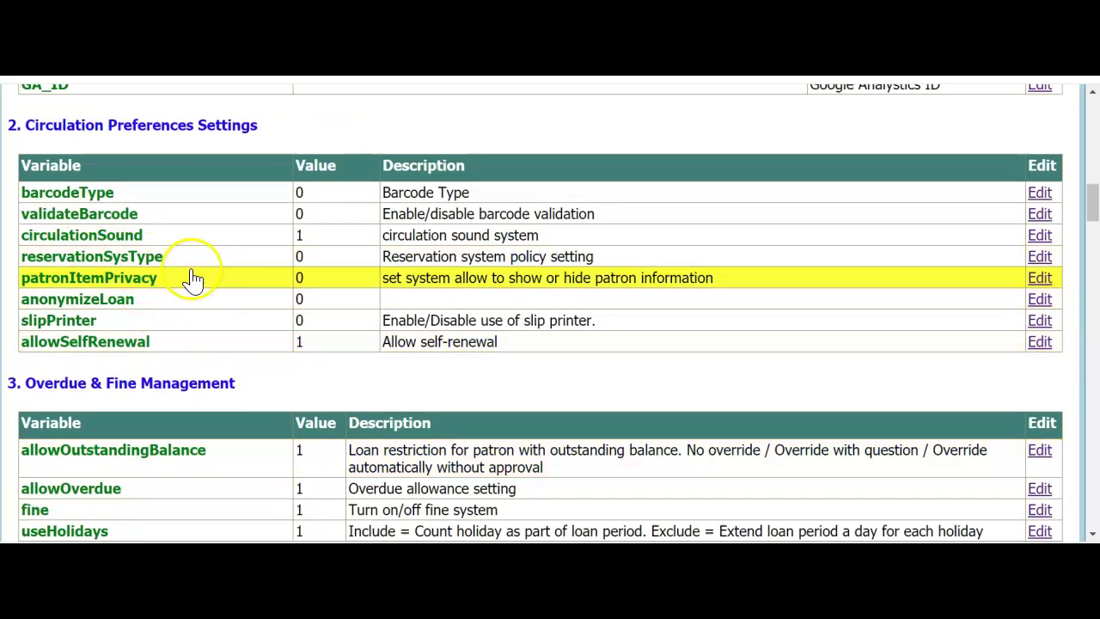
pyautogui.doubleClick(315, 261)
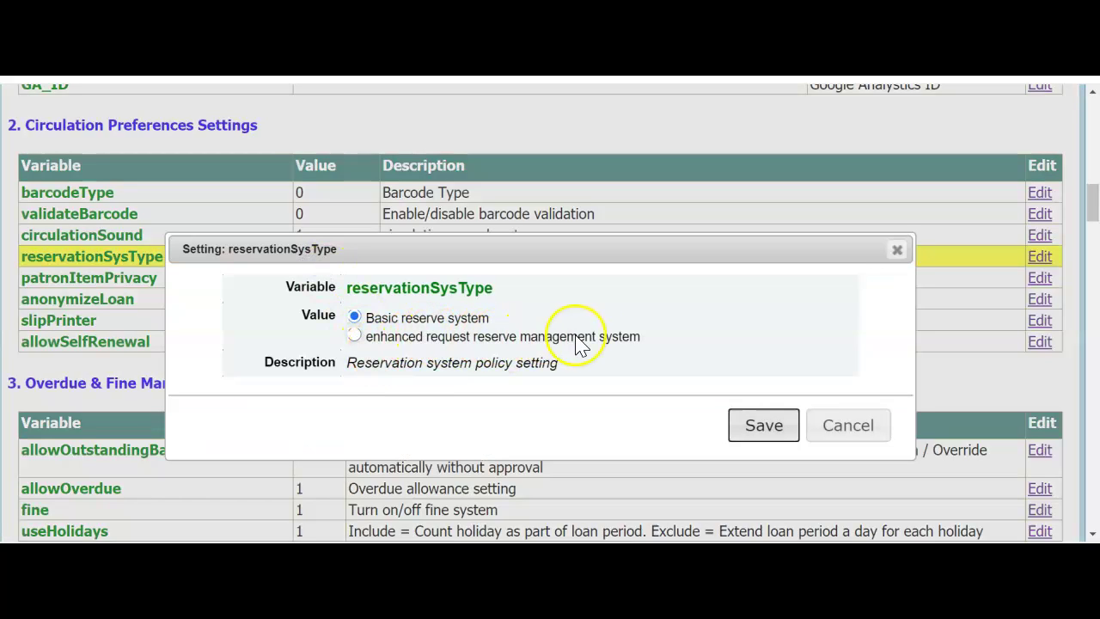
pyautogui.click(355, 336)
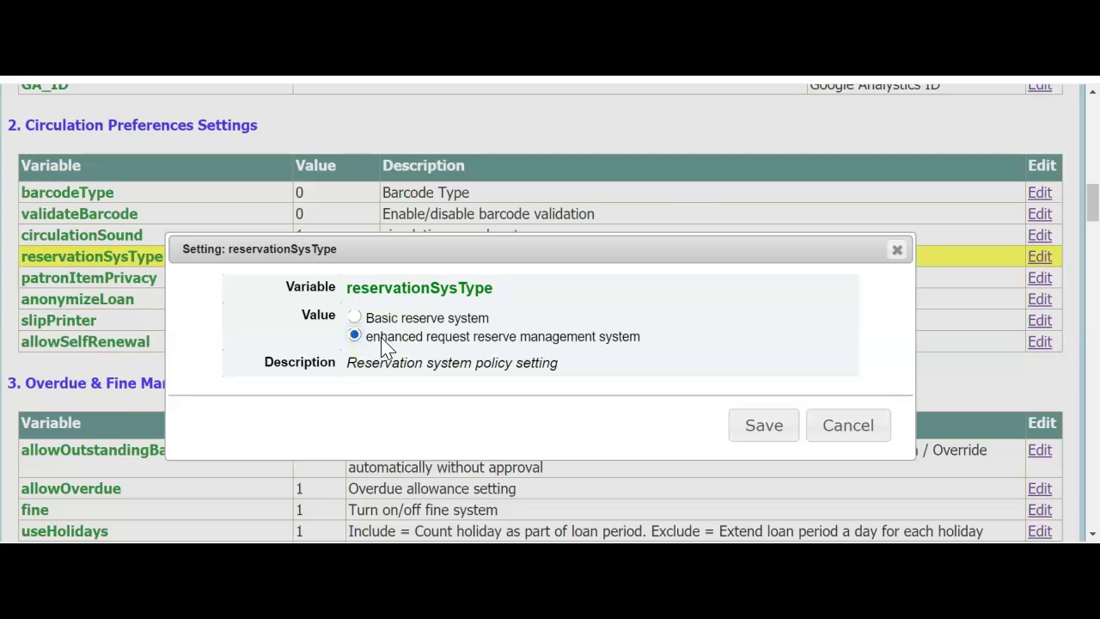
pyautogui.click(770, 429)
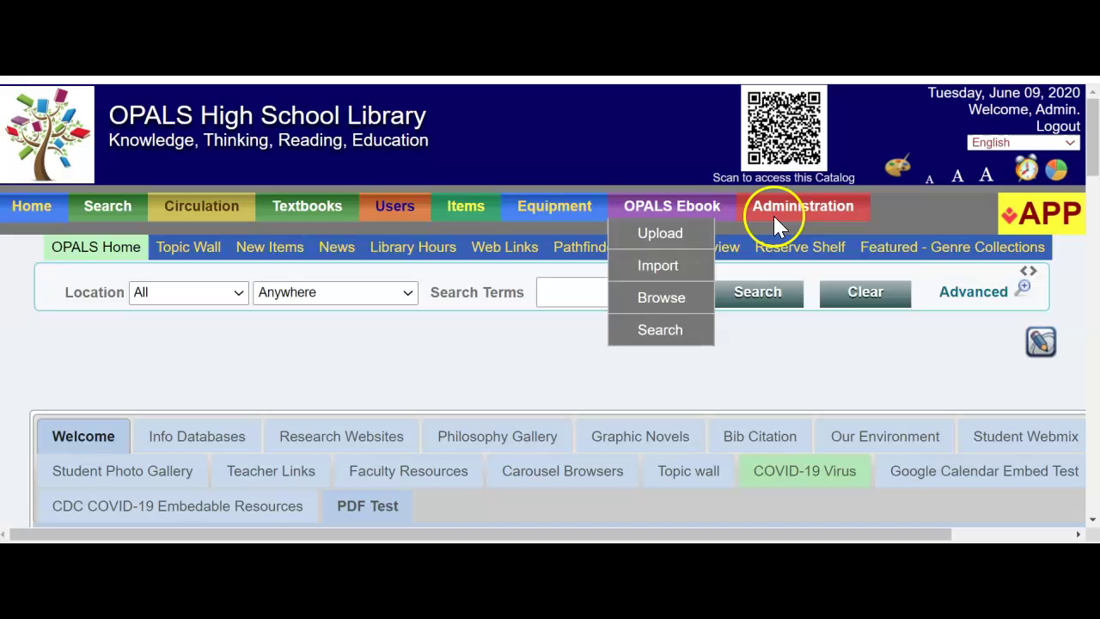
# Step: Open Preferences > User Types and scroll down to the Teacher row
pyautogui.moveTo(782, 203)
pyautogui.click(784, 238)
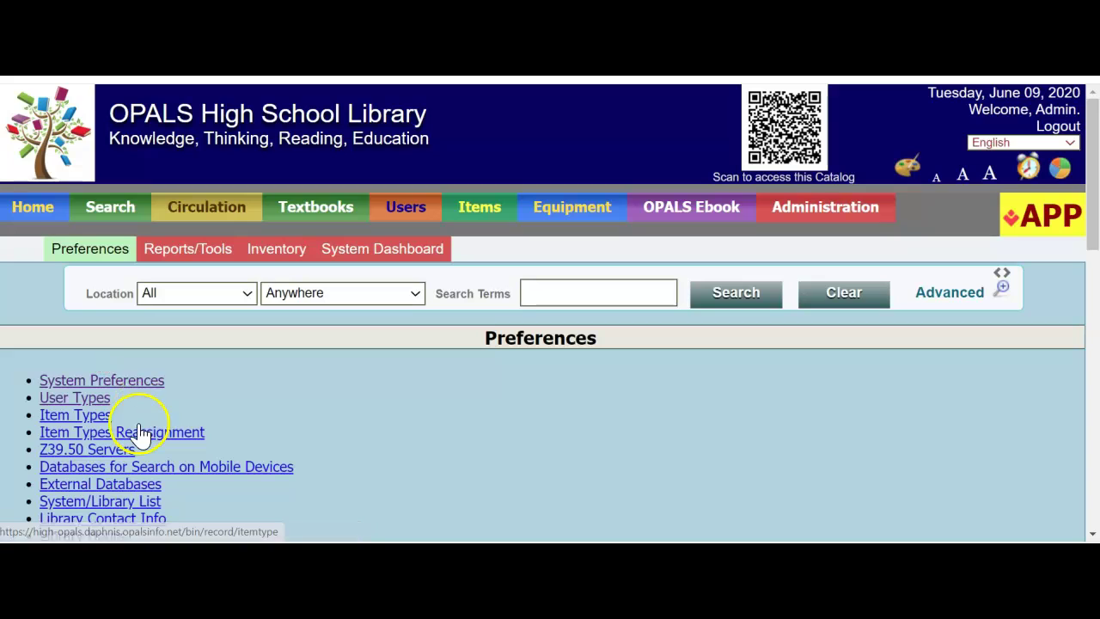
pyautogui.click(100, 403)
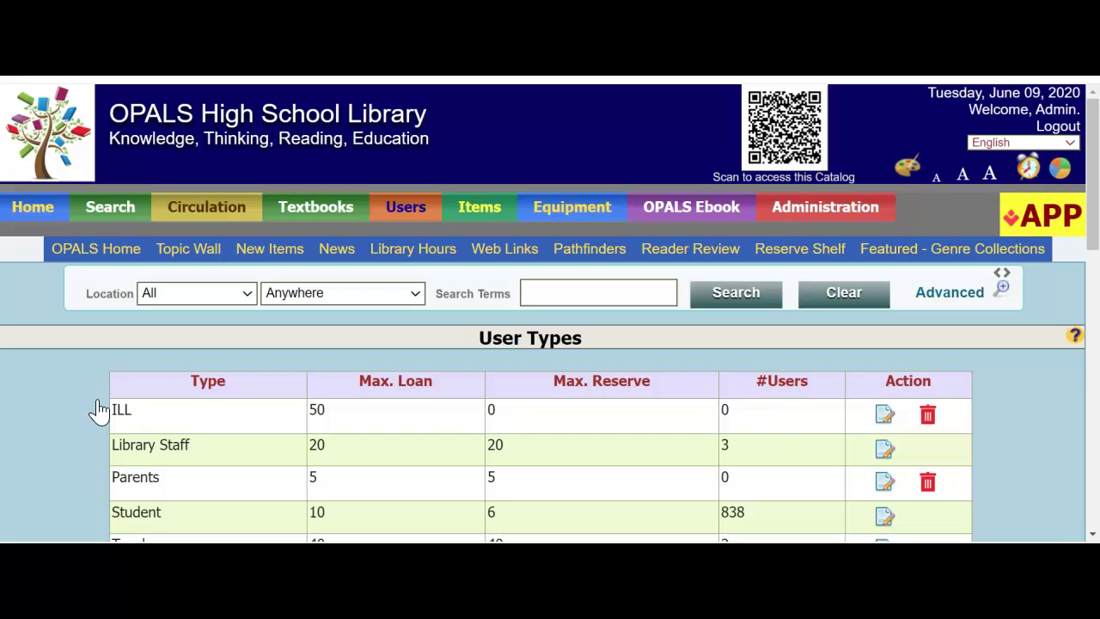
pyautogui.scroll(-1, 135, 373)
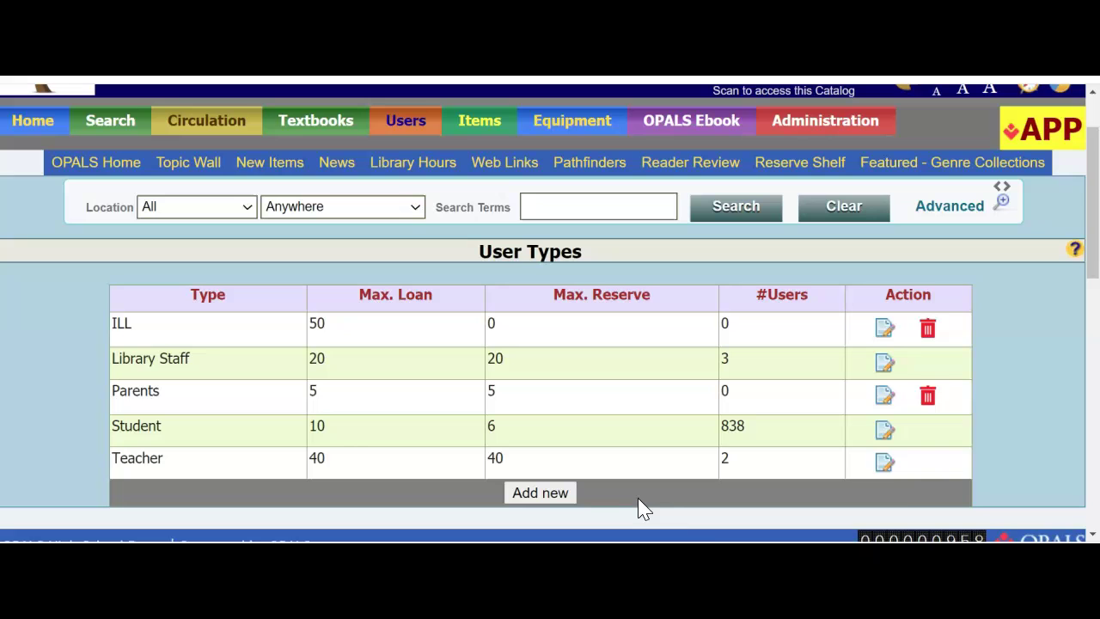
# Step: Edit the Teacher user type and tick the Library Self-Reserve permission
pyautogui.click(885, 465)
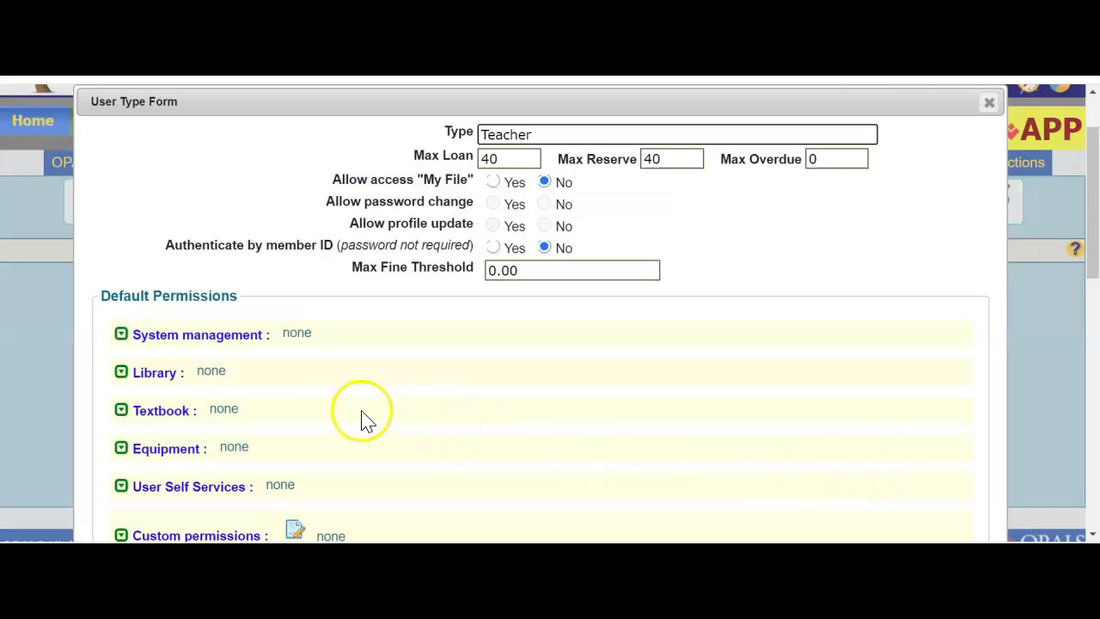
pyautogui.click(146, 376)
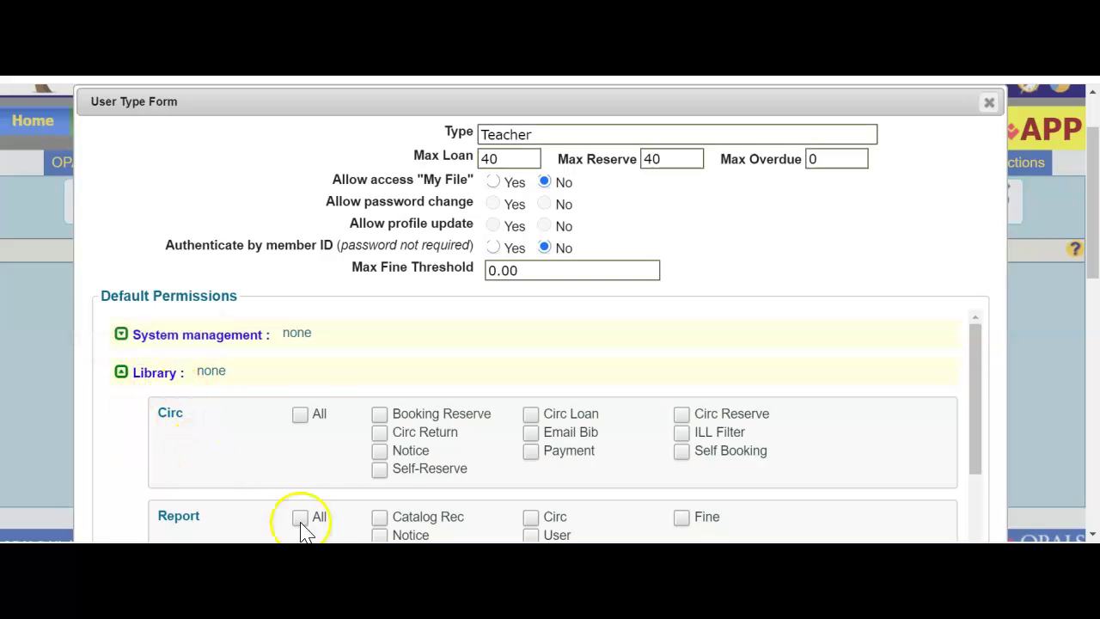
pyautogui.click(380, 476)
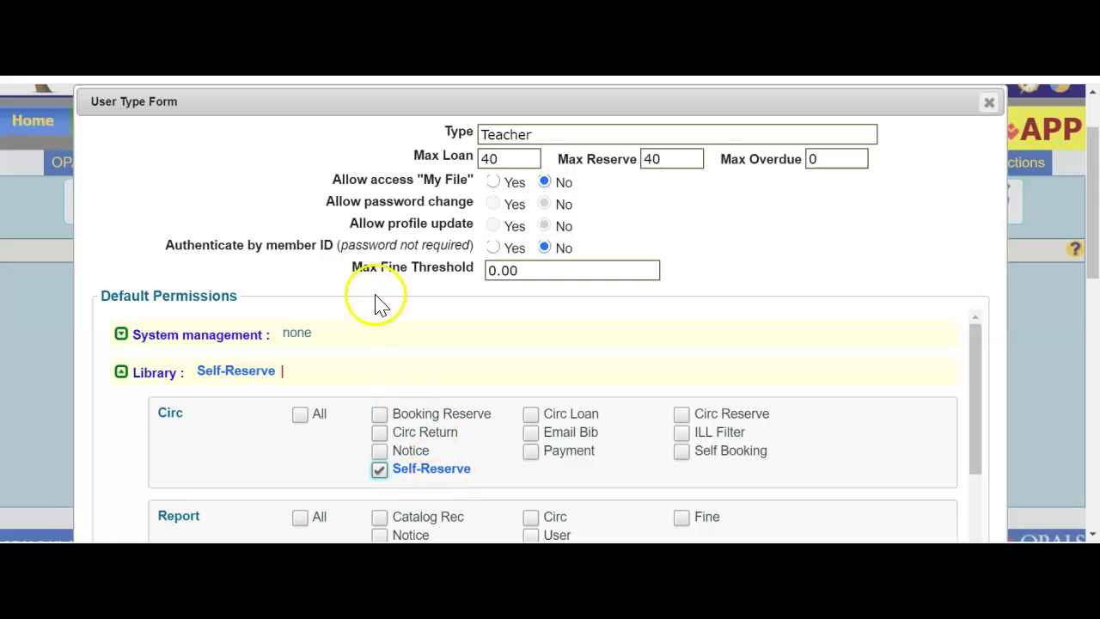
# Step: Set My File and member ID sign-in to Yes, profile and password changes to No, then save
pyautogui.click(492, 182)
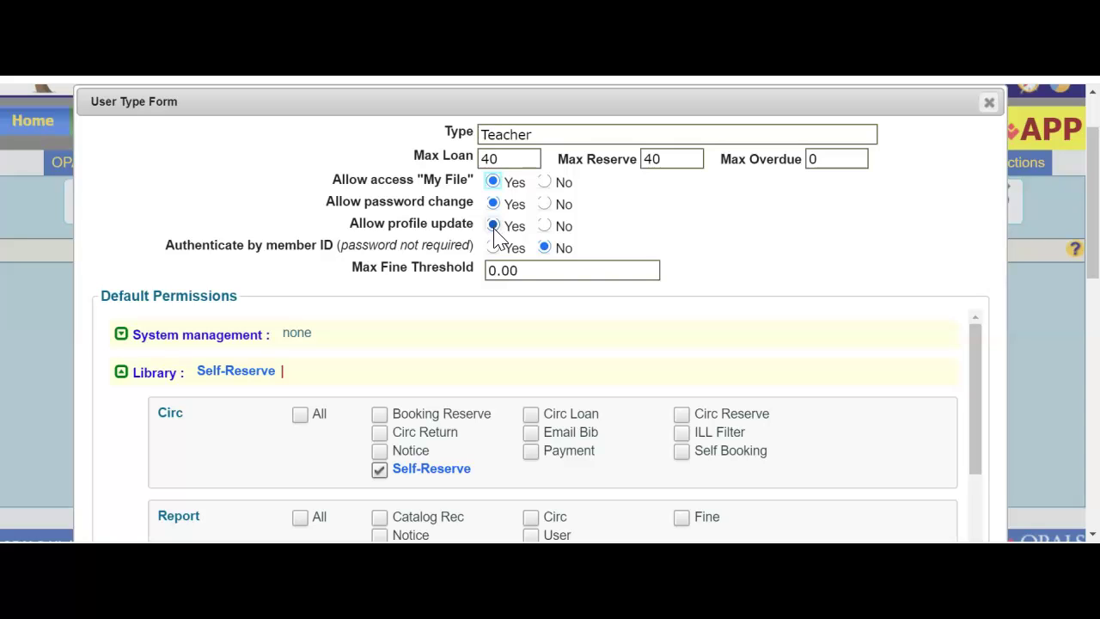
pyautogui.click(544, 226)
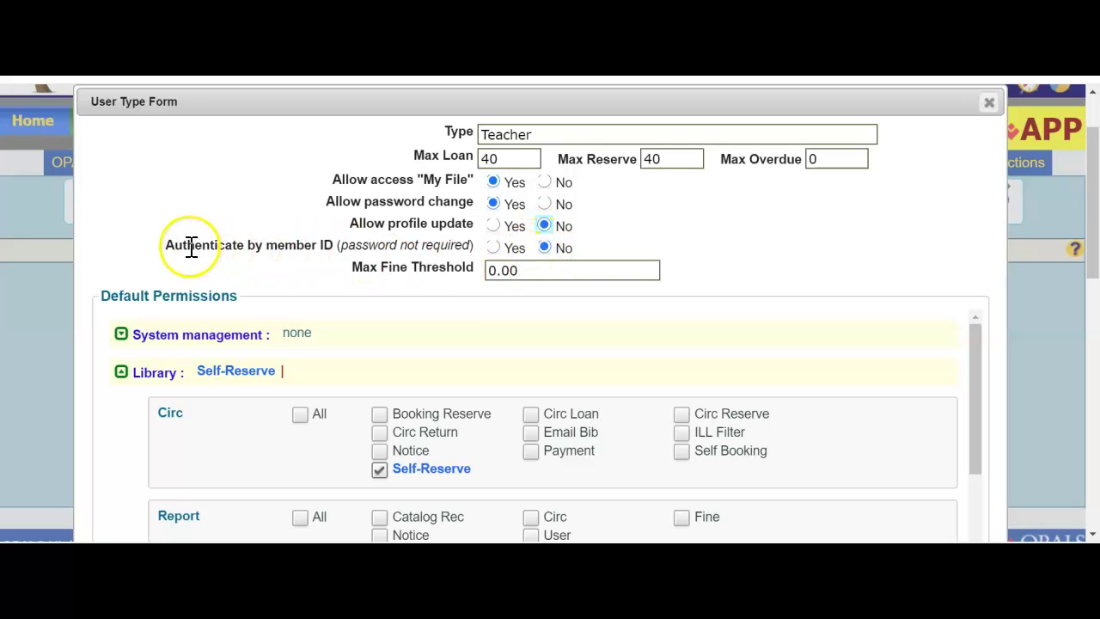
pyautogui.moveTo(165, 244); pyautogui.dragTo(344, 252)
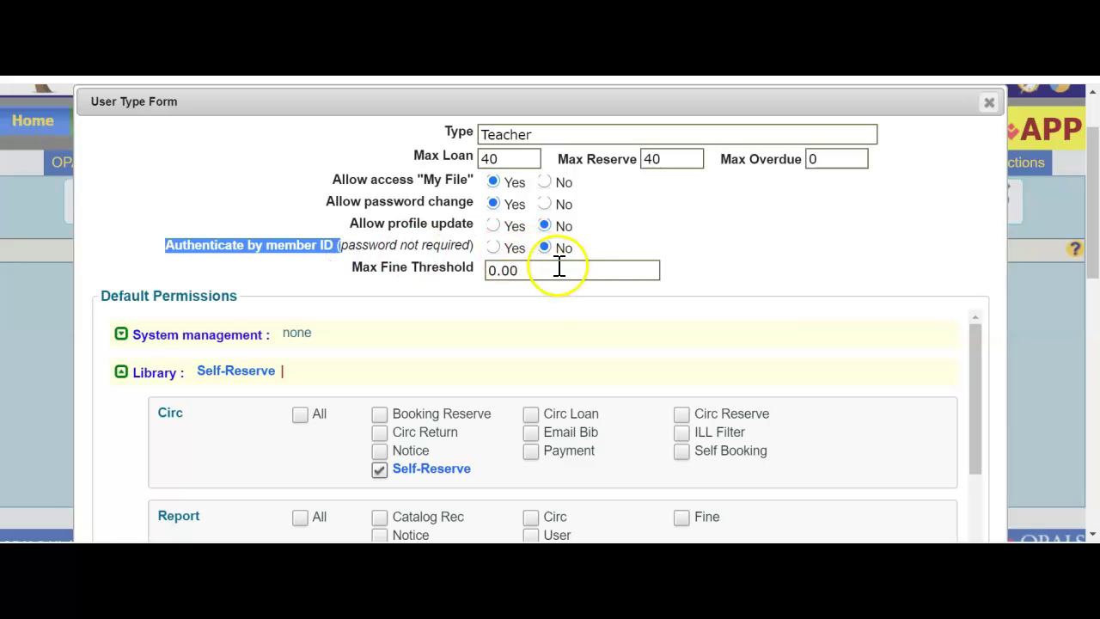
pyautogui.click(493, 248)
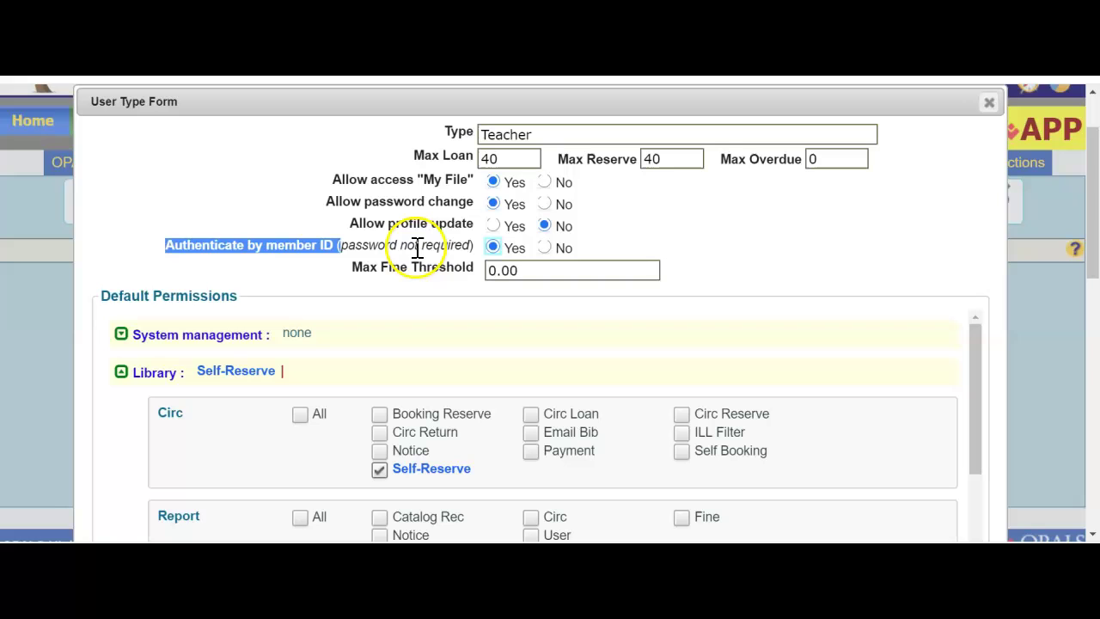
pyautogui.click(544, 204)
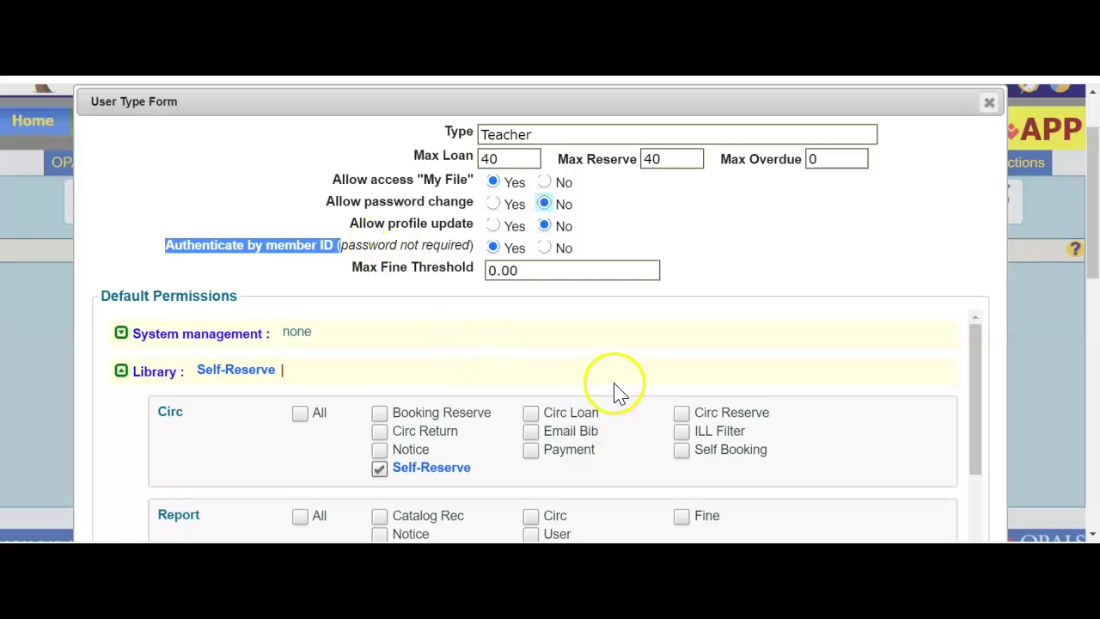
pyautogui.scroll(-4, 619, 387)
pyautogui.scroll(-3, 884, 356)
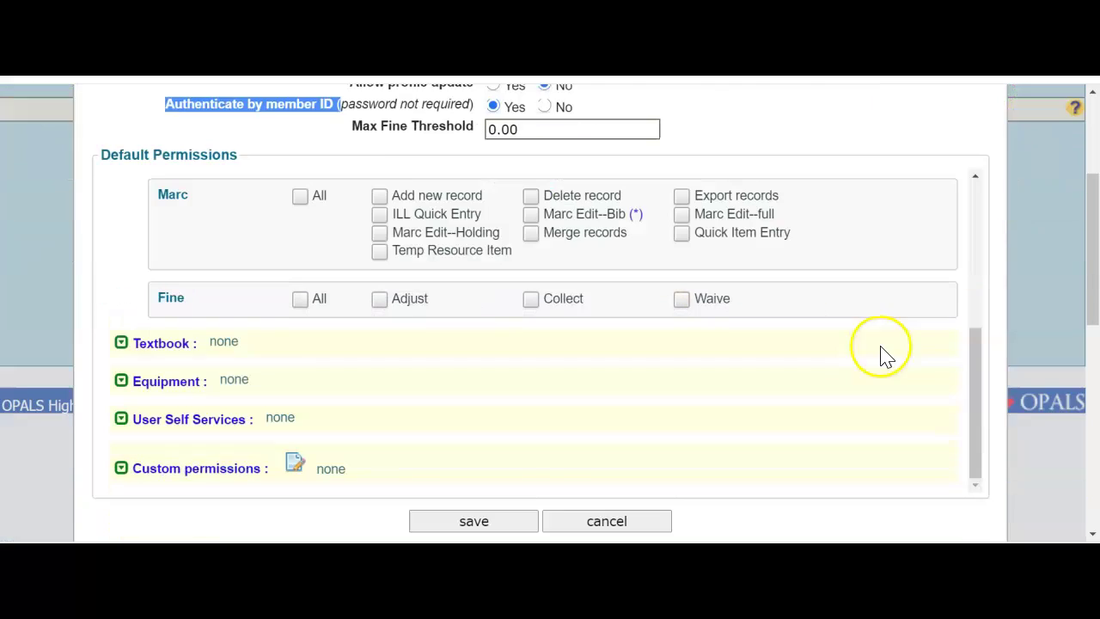
pyautogui.click(475, 405)
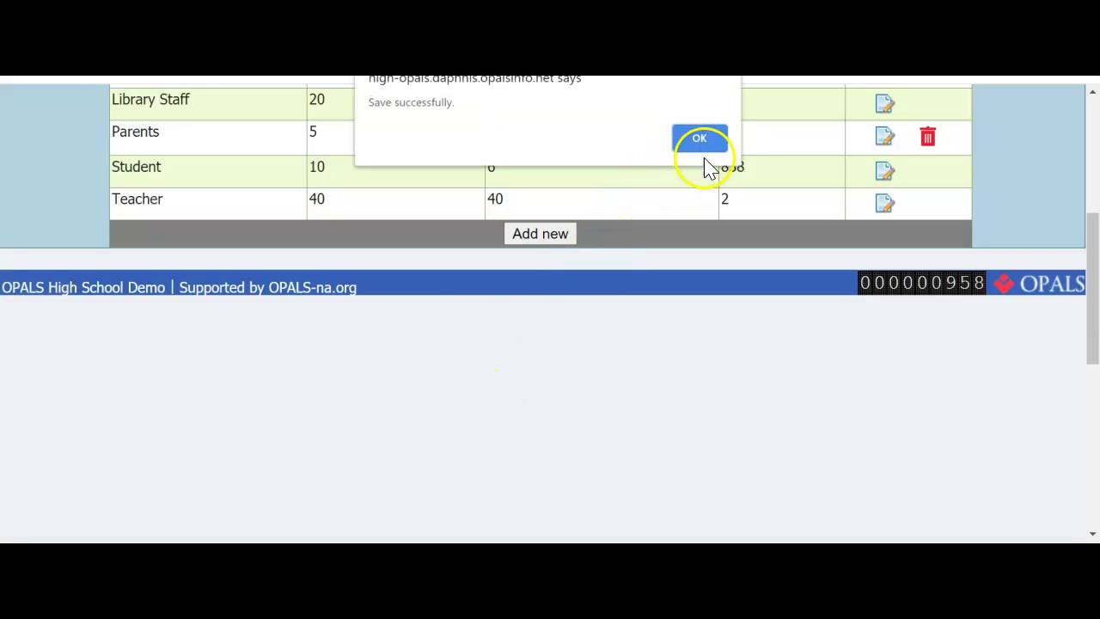
pyautogui.click(697, 144)
pyautogui.scroll(4, 192, 287)
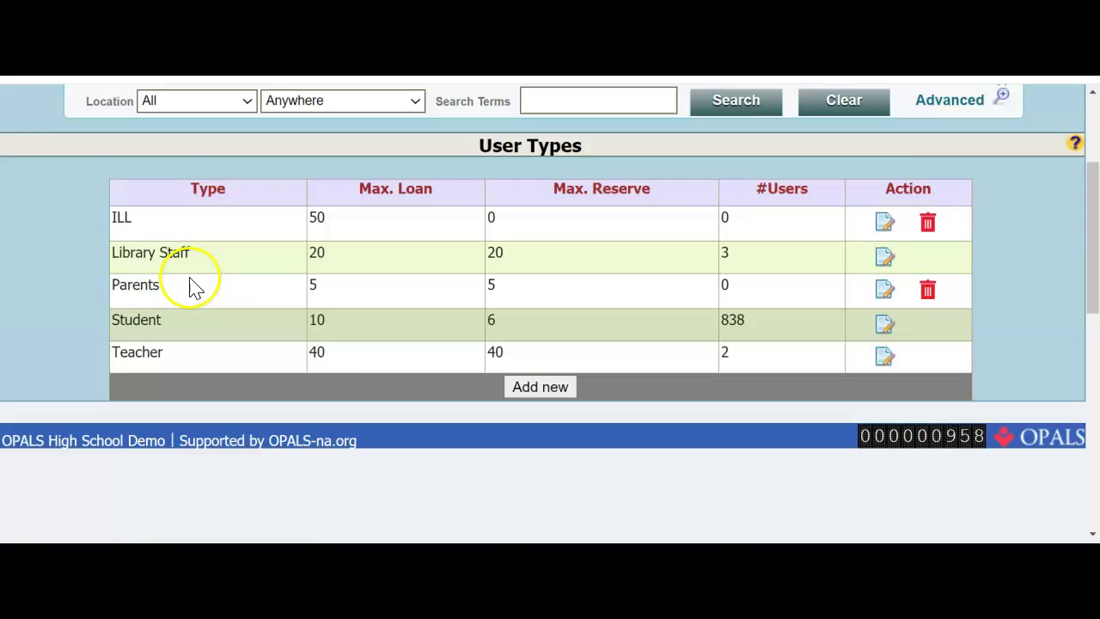
# Step: Return home and open Administration > Preferences > Item Types
pyautogui.moveTo(33, 202)
pyautogui.click(55, 235)
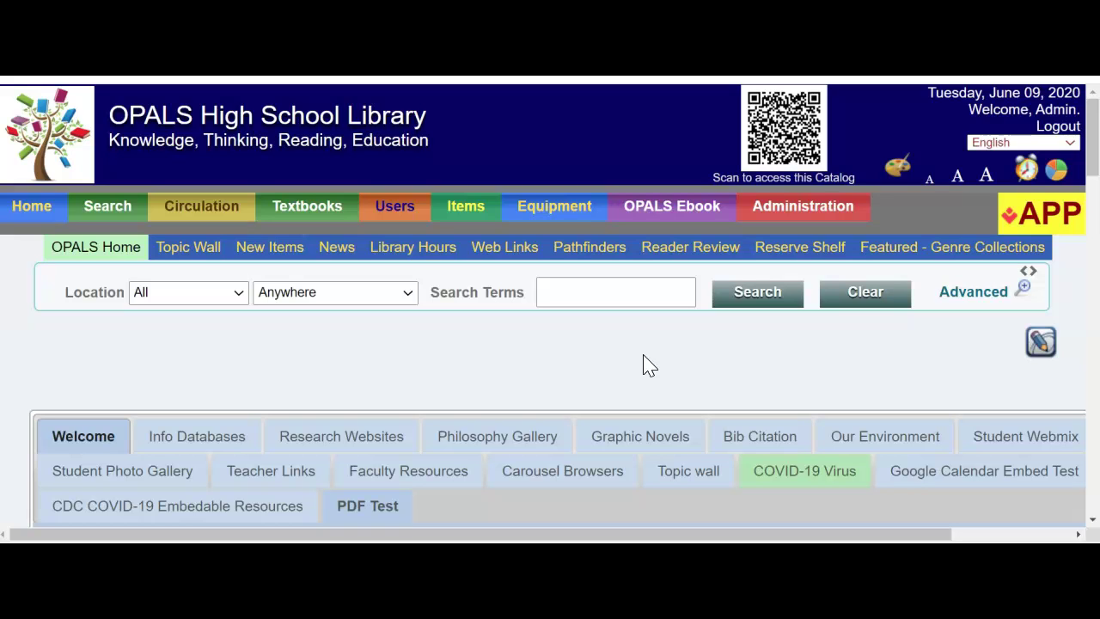
pyautogui.click(776, 206)
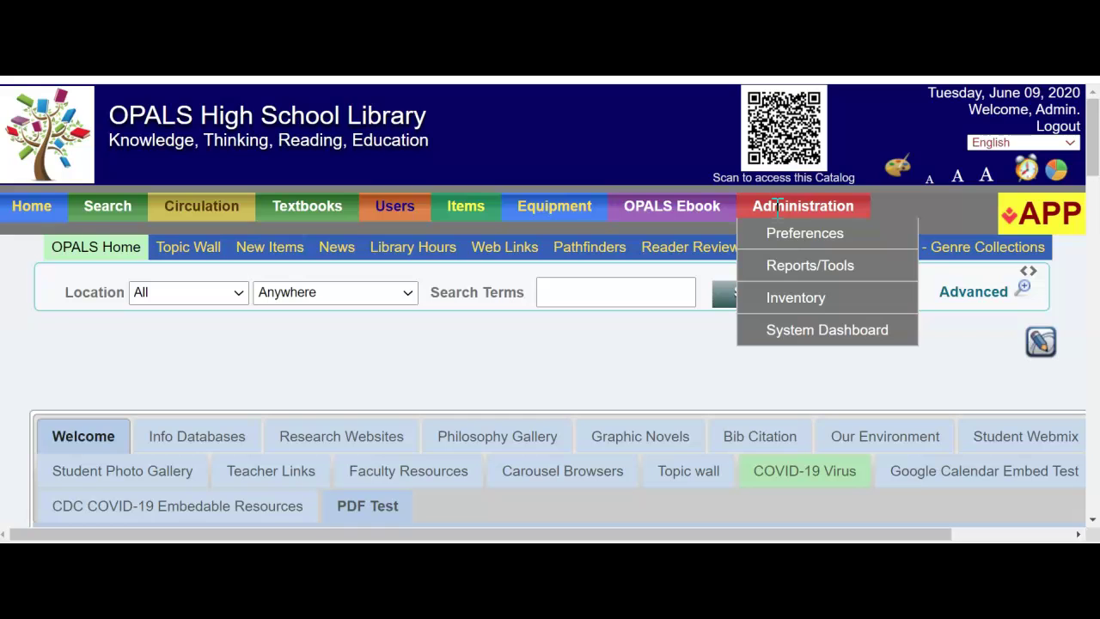
pyautogui.click(791, 239)
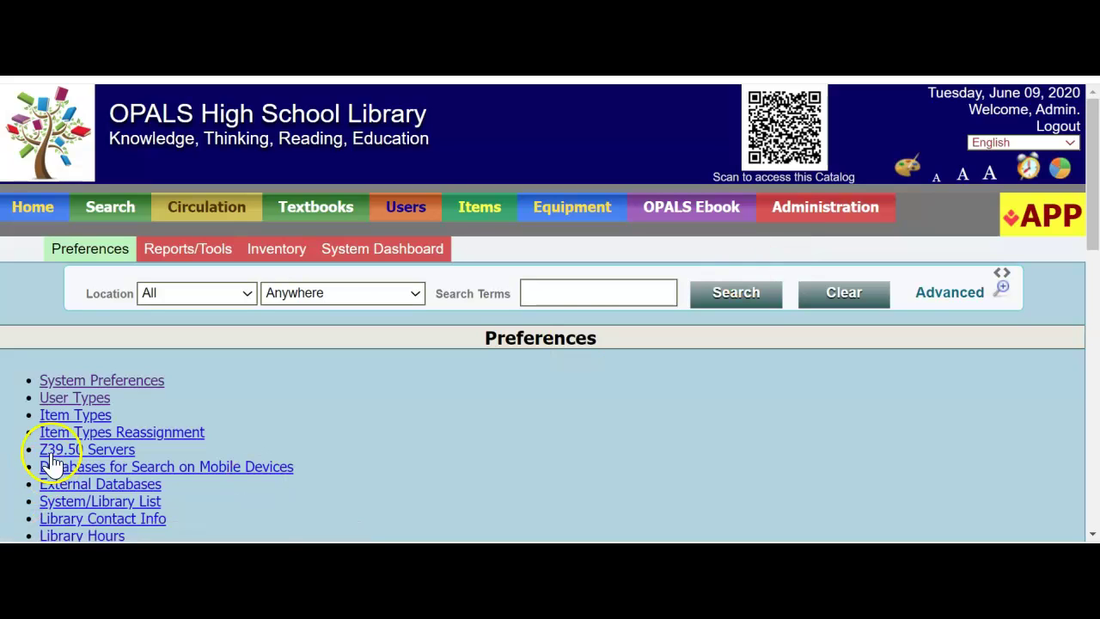
pyautogui.click(75, 418)
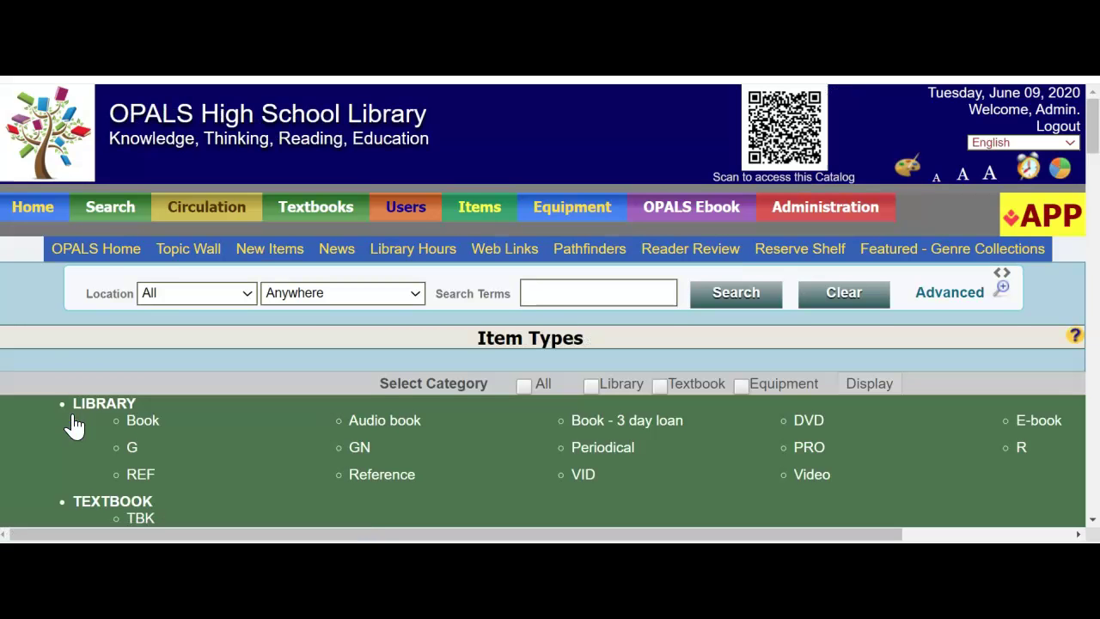
# Step: Scroll to the Book item type rules showing the Teacher's 30-day loan and 120-day reserve
pyautogui.scroll(-6, 138, 230)
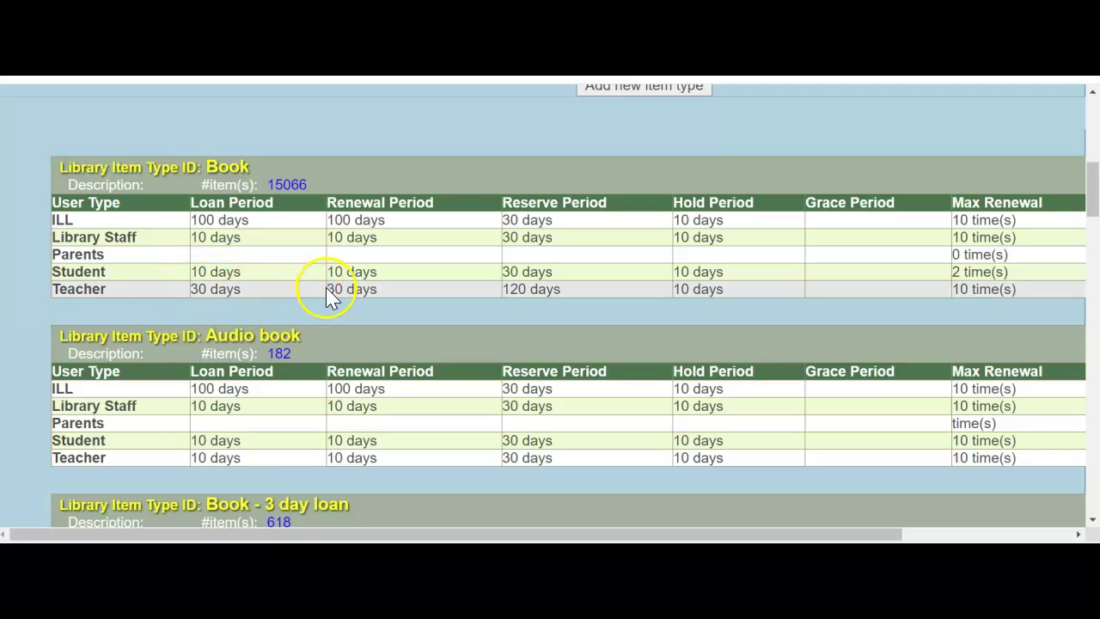
pyautogui.moveTo(954, 291); pyautogui.dragTo(986, 288)
pyautogui.click(985, 290)
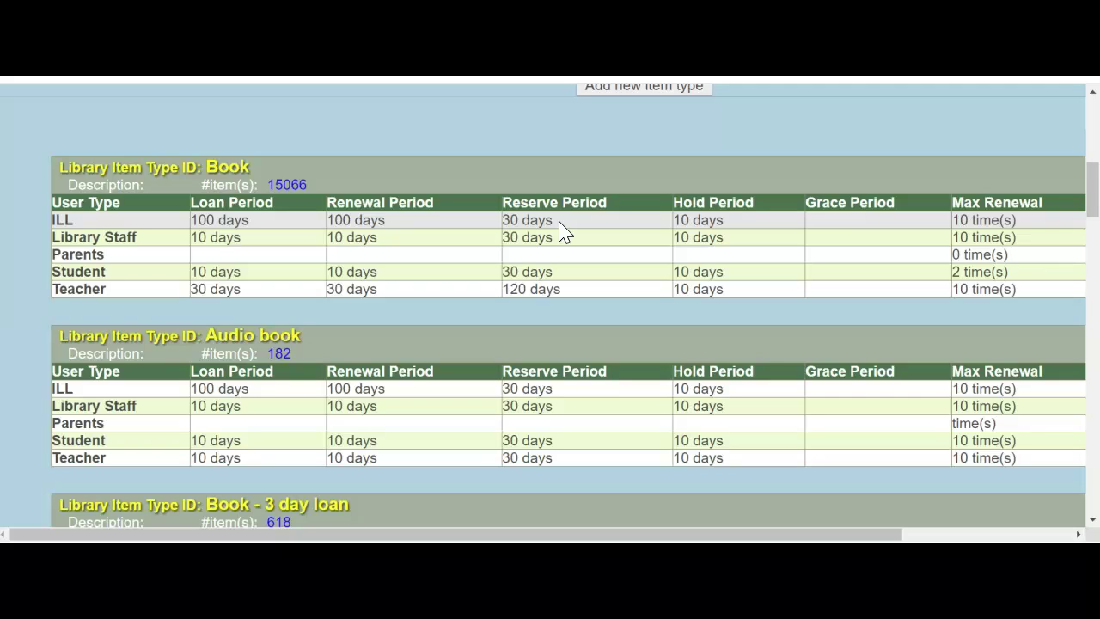
pyautogui.click(713, 209)
pyautogui.click(320, 387)
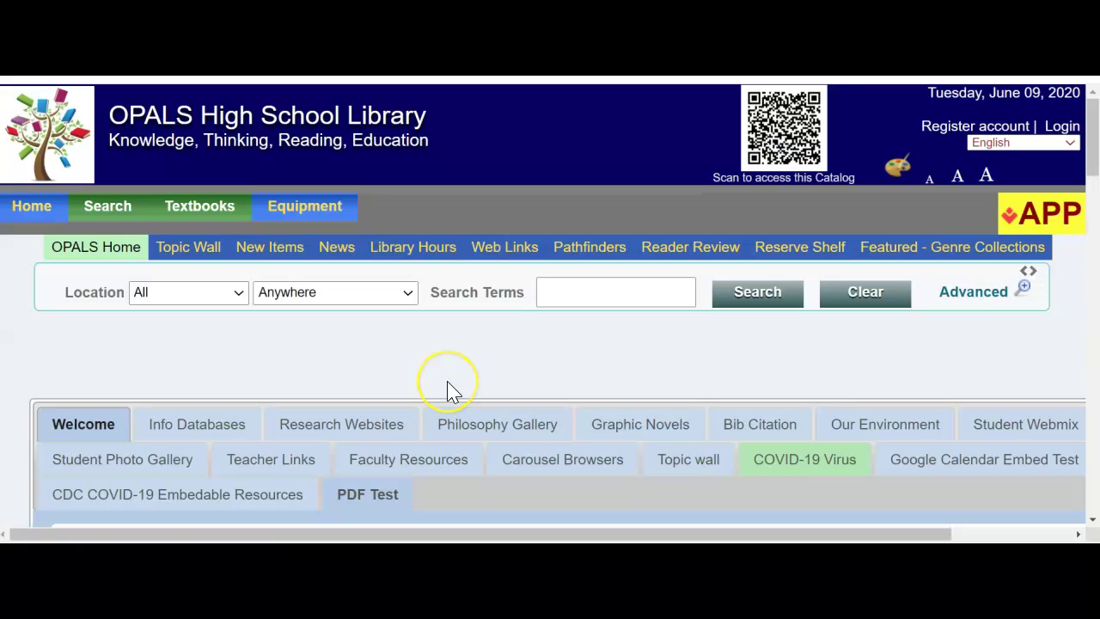
# Step: Go back to the OPALS High School Library public home page
pyautogui.click(448, 385)
# Step: On the login page, clear the prefilled administrator username and password
pyautogui.click(1062, 127)
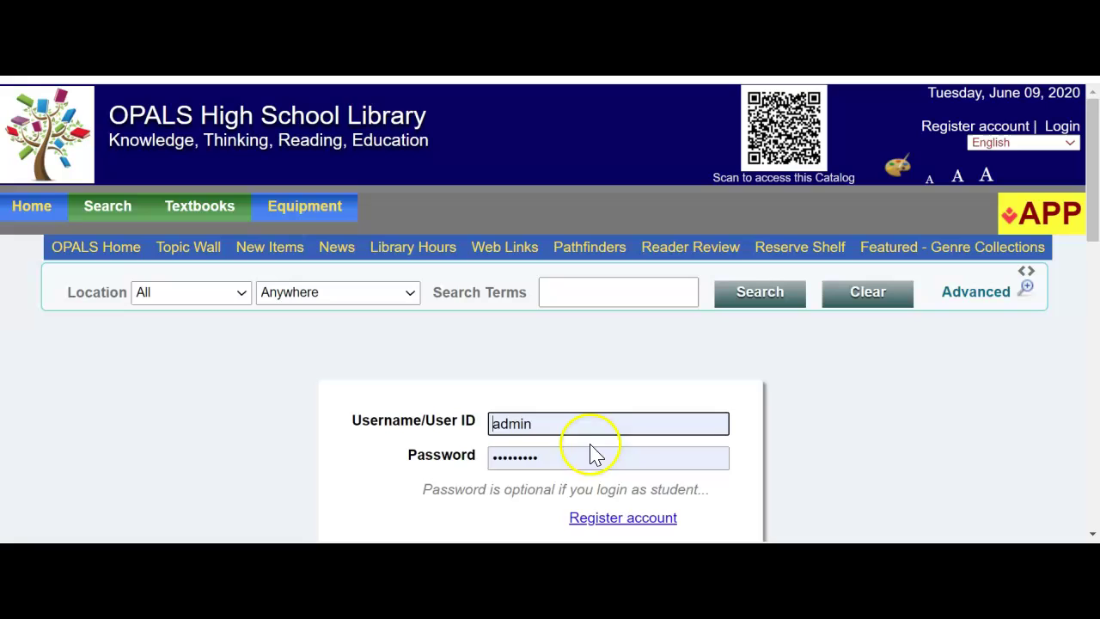
pyautogui.click(356, 434)
pyautogui.press('Delete')
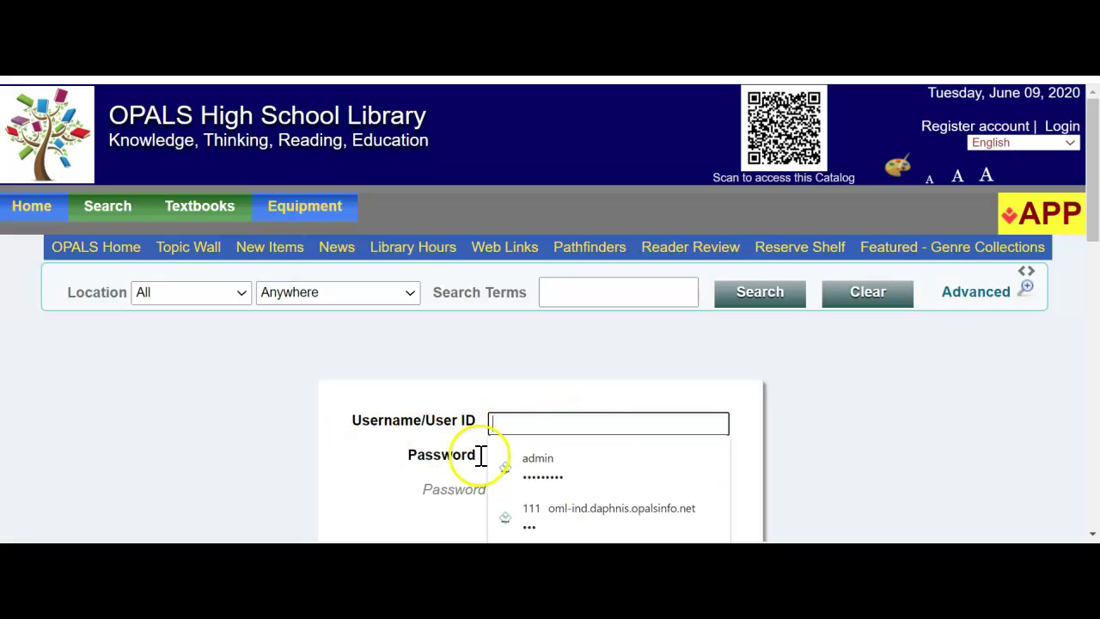
pyautogui.click(548, 458)
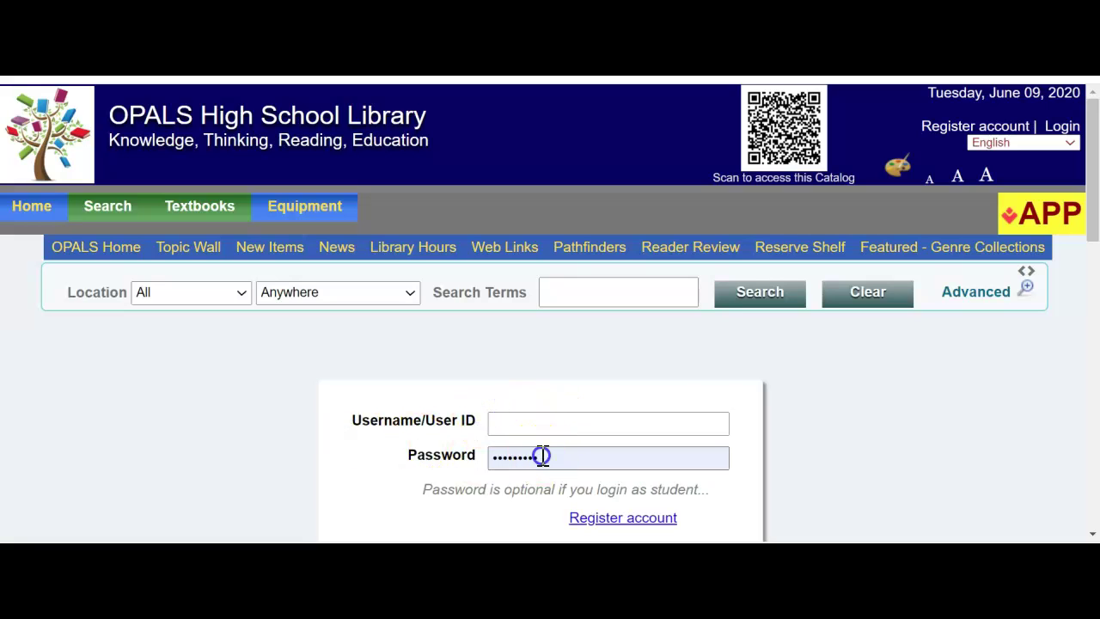
pyautogui.click(427, 456)
pyautogui.press('Delete')
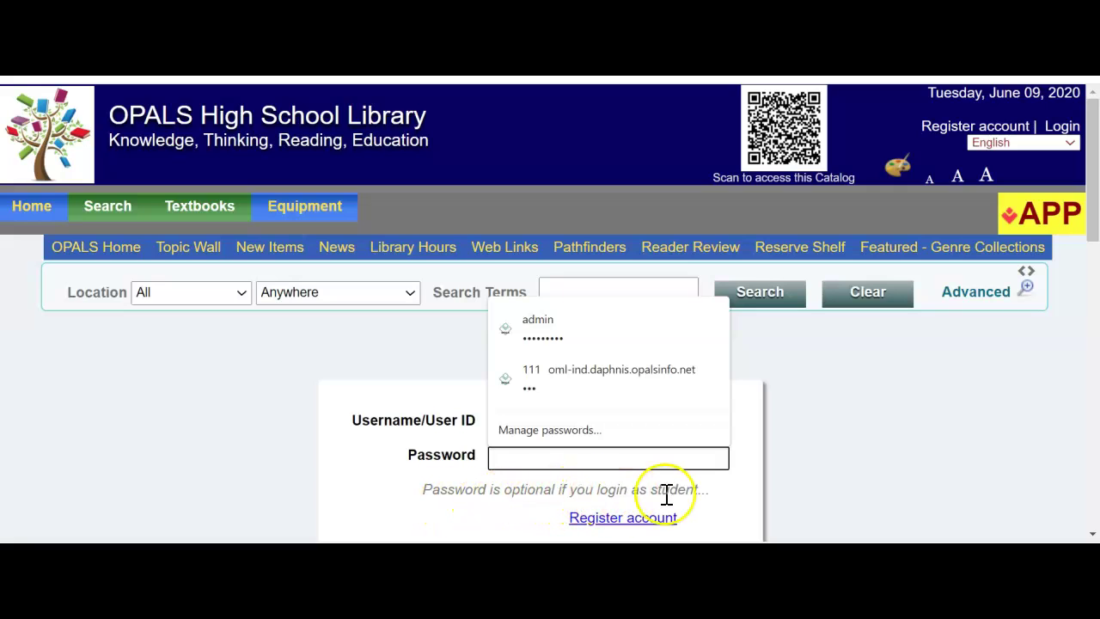
pyautogui.click(422, 422)
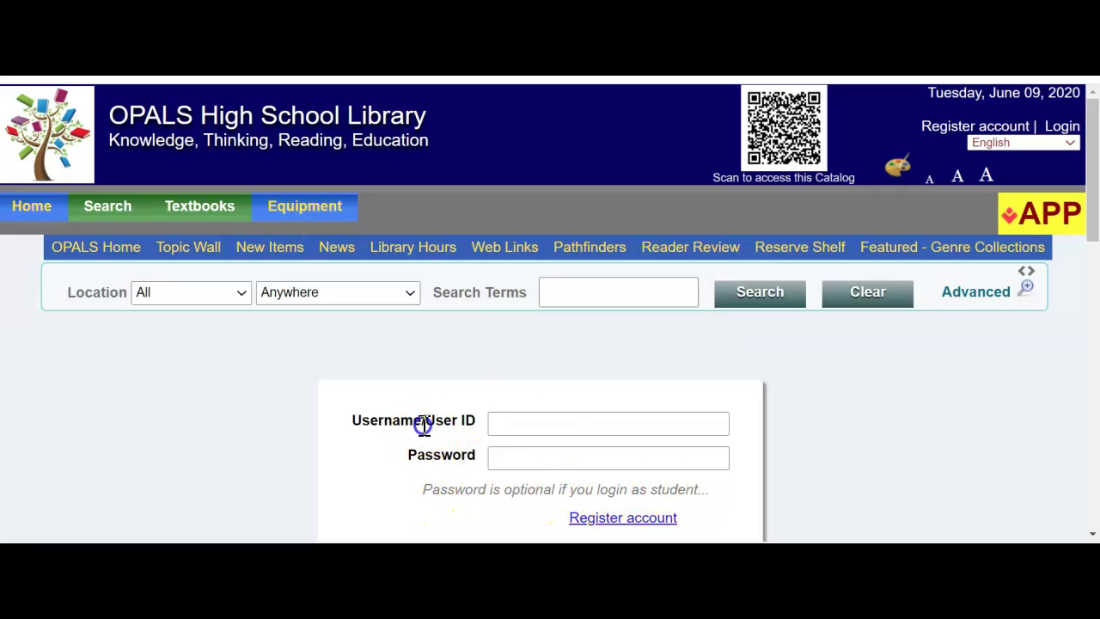
# Step: Enter the teacher's user ID, leave the password blank, and sign in
pyautogui.click(519, 423)
pyautogui.write('1234')
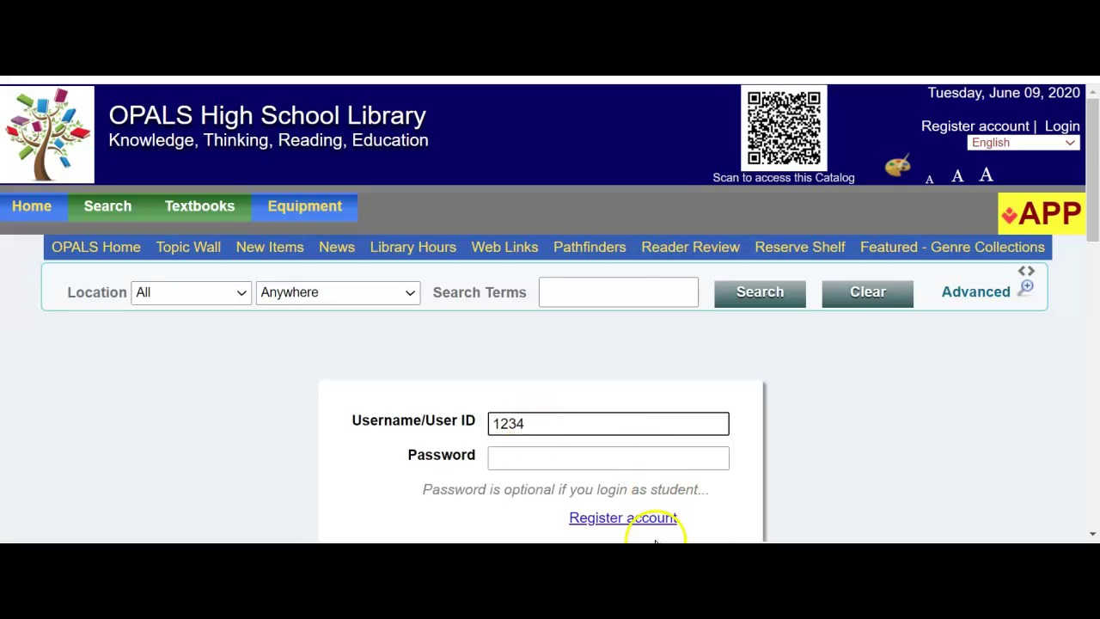
pyautogui.scroll(-2, 645, 524)
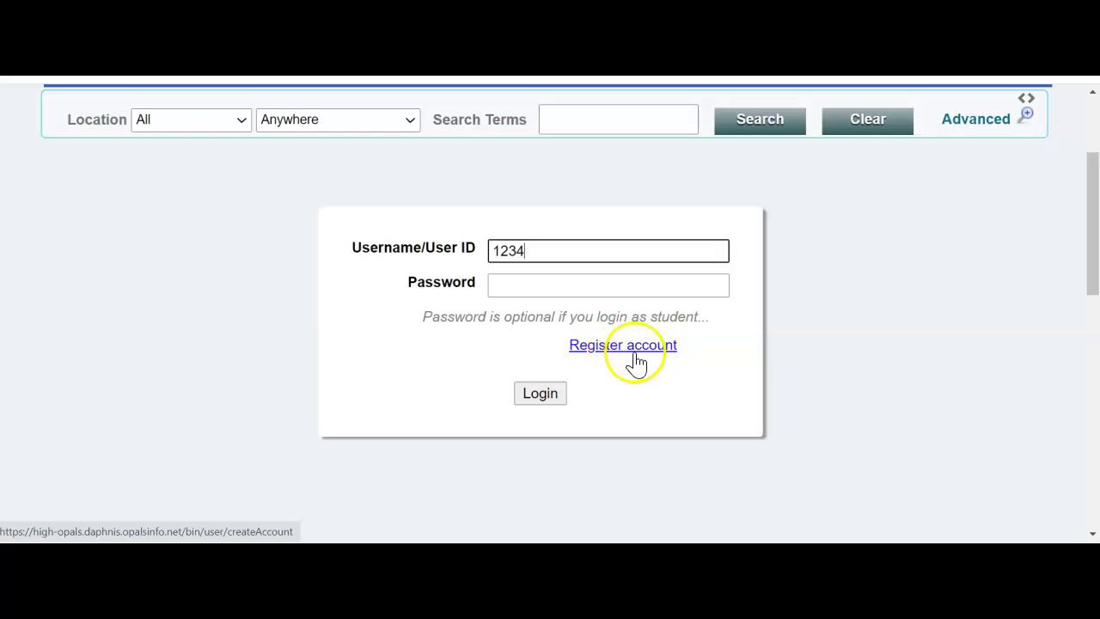
pyautogui.click(548, 398)
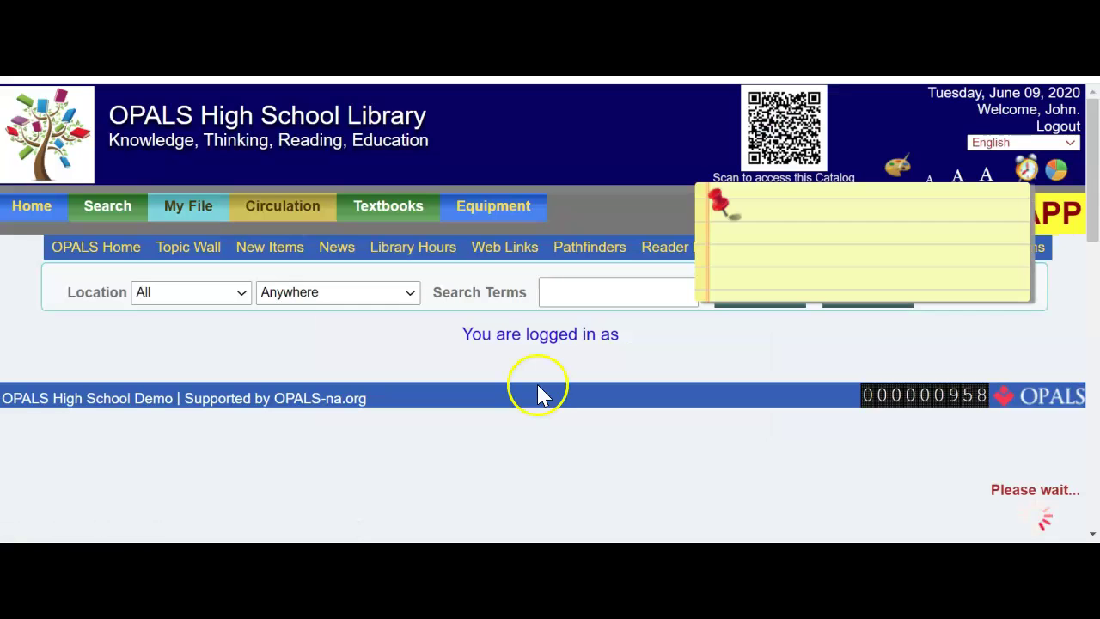
pyautogui.moveTo(964, 115); pyautogui.dragTo(1066, 112)
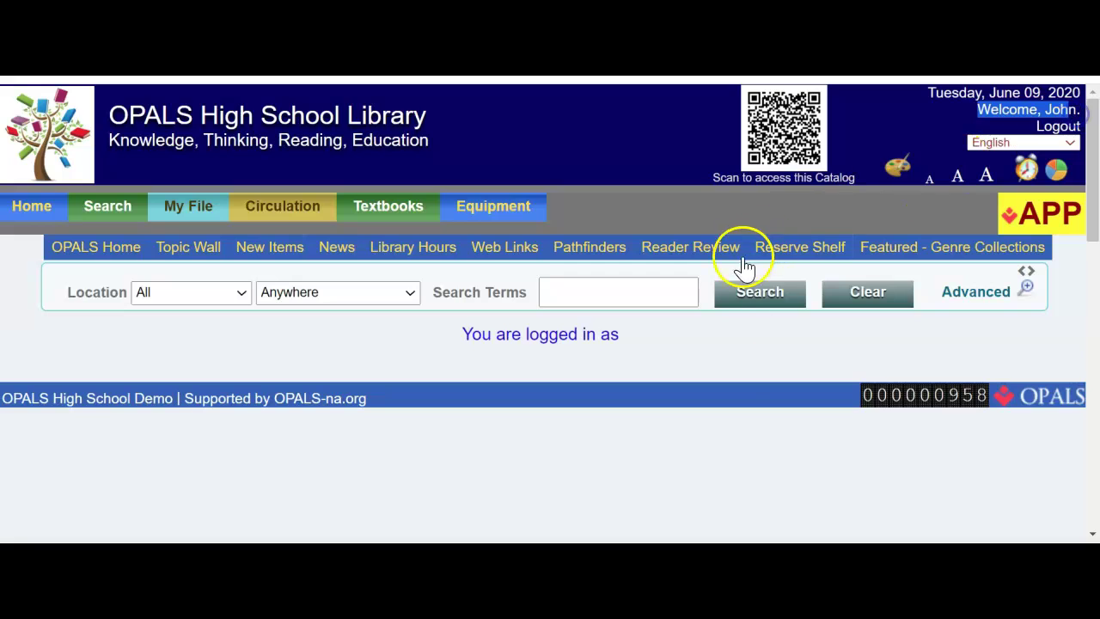
# Step: Search the catalogue for 'science' and scroll down to the first results
pyautogui.click(715, 385)
pyautogui.click(567, 291)
pyautogui.write('s')
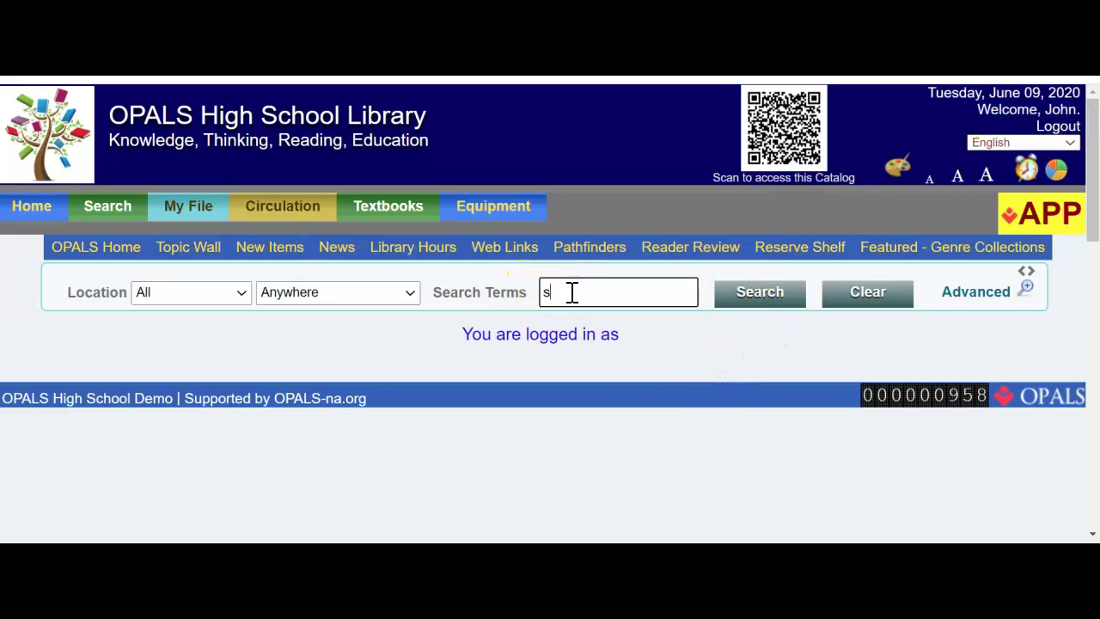
pyautogui.write('cience')
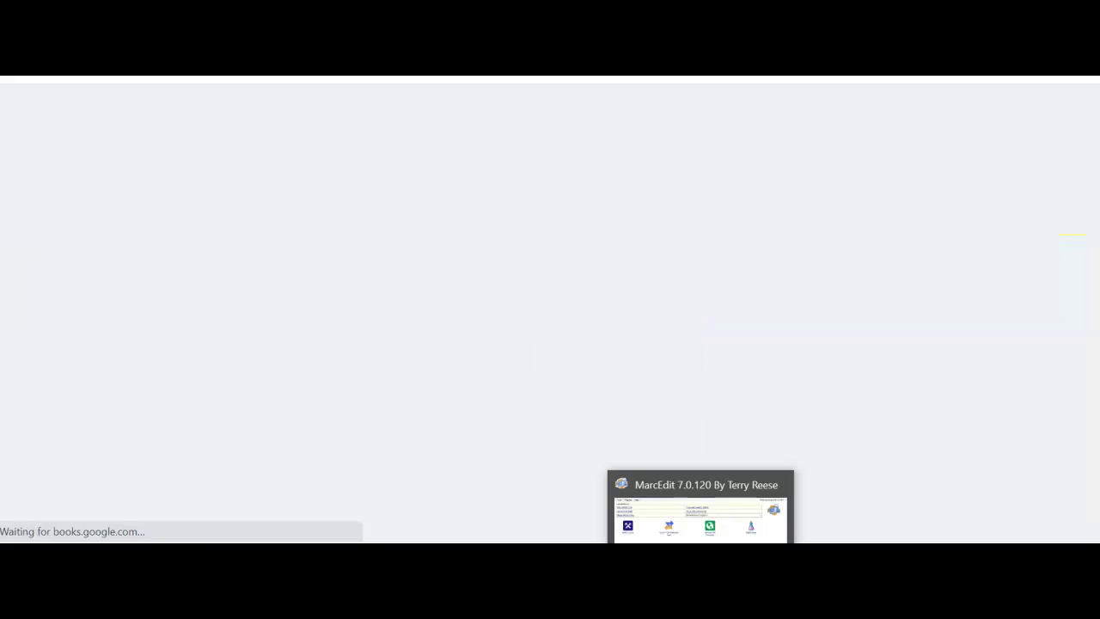
pyautogui.click(530, 381)
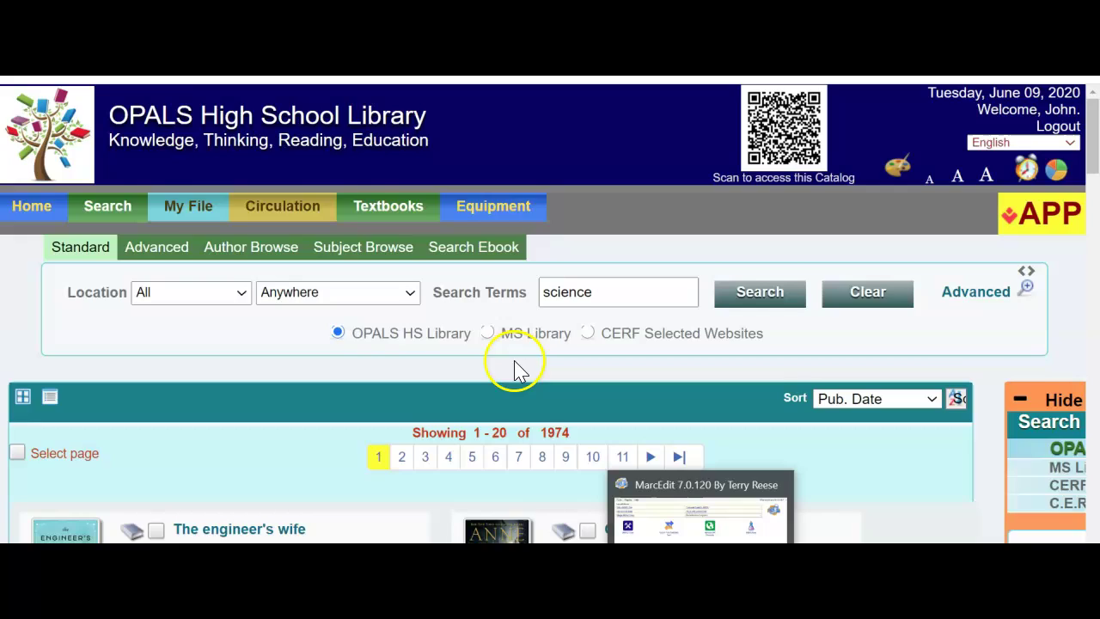
pyautogui.scroll(-3, 334, 284)
pyautogui.click(334, 284)
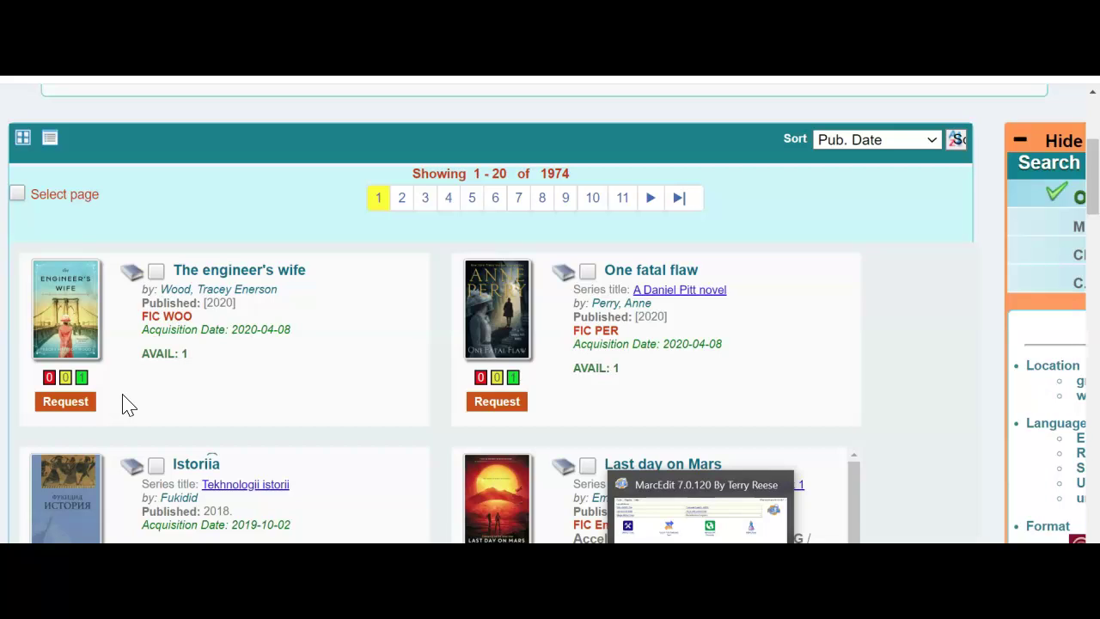
# Step: Request The engineer's wife with Email notice selected, submit it, and close the confirmation
pyautogui.click(65, 404)
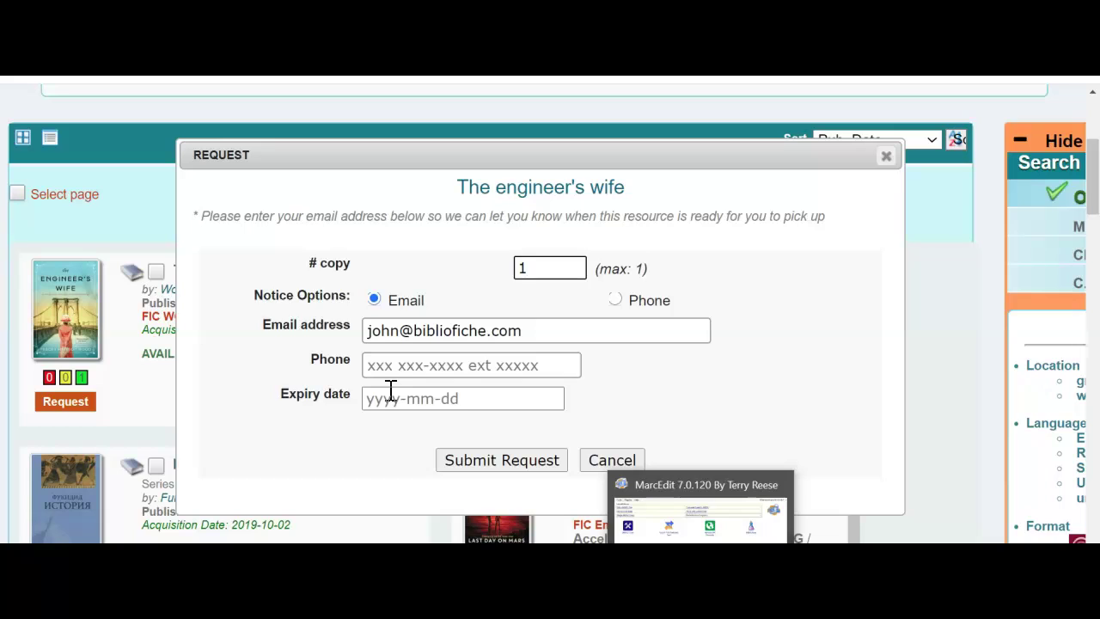
pyautogui.click(399, 399)
pyautogui.click(408, 401)
pyautogui.click(507, 467)
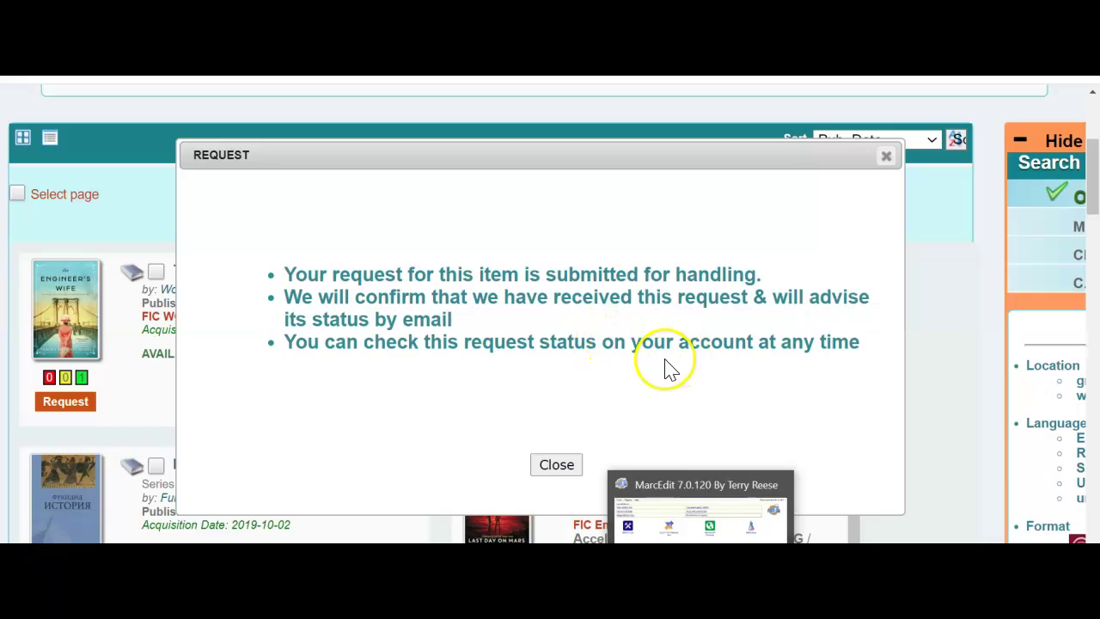
pyautogui.click(557, 465)
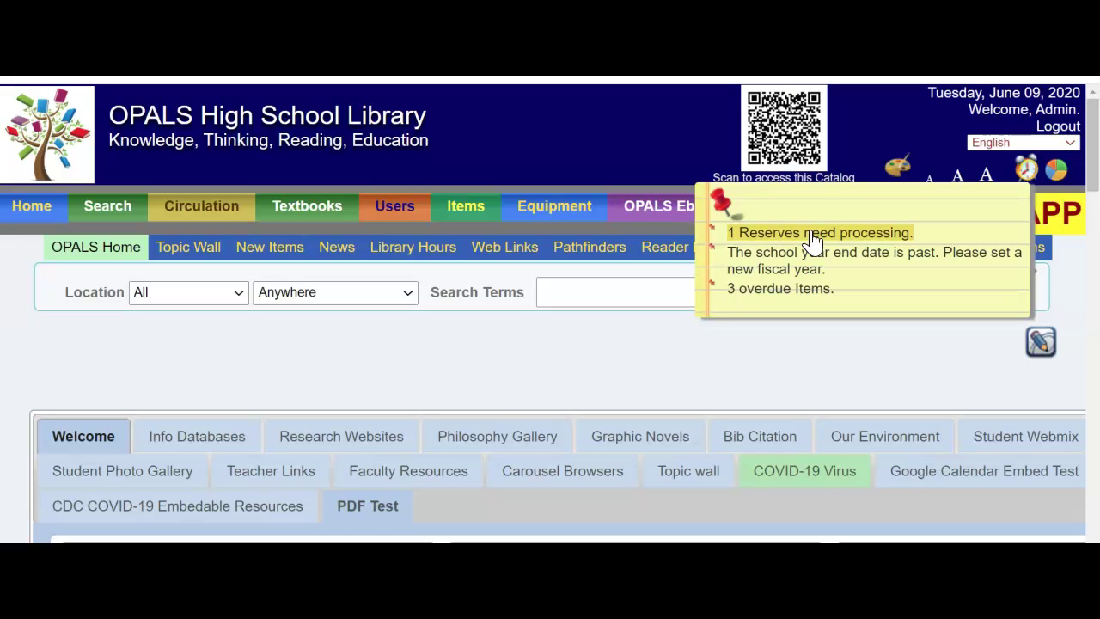
# Step: Dismiss the sticky-note alert reporting 1 reserve needing processing
pyautogui.click(705, 211)
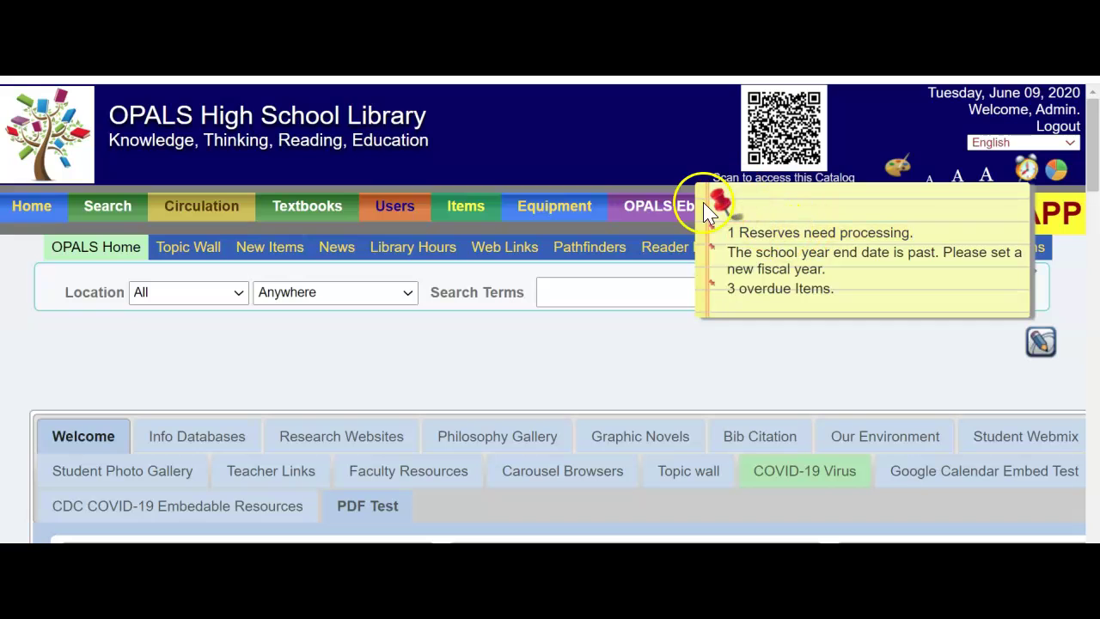
# Step: Open the Reserved Items report from Reports and Tools to list the pending The engineer's wife request
pyautogui.moveTo(789, 204)
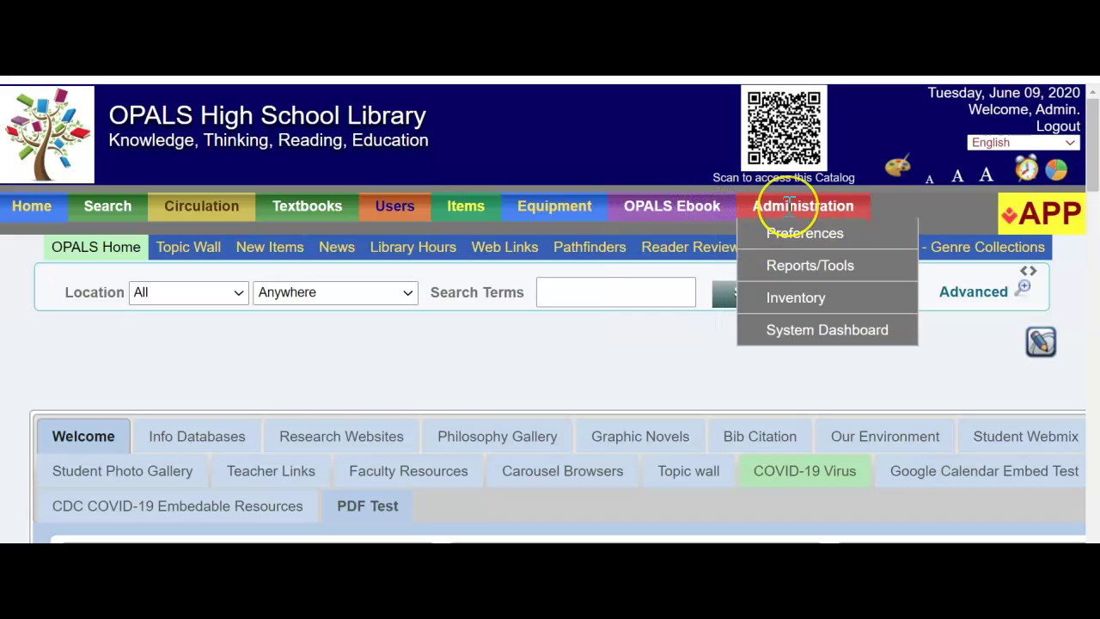
pyautogui.click(806, 268)
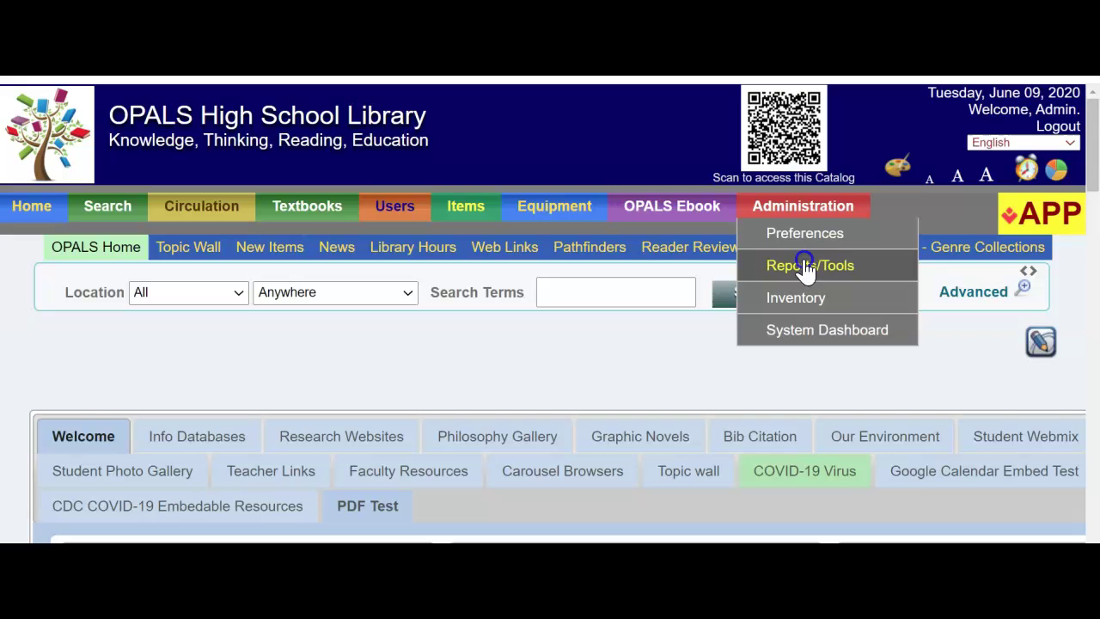
pyautogui.click(804, 267)
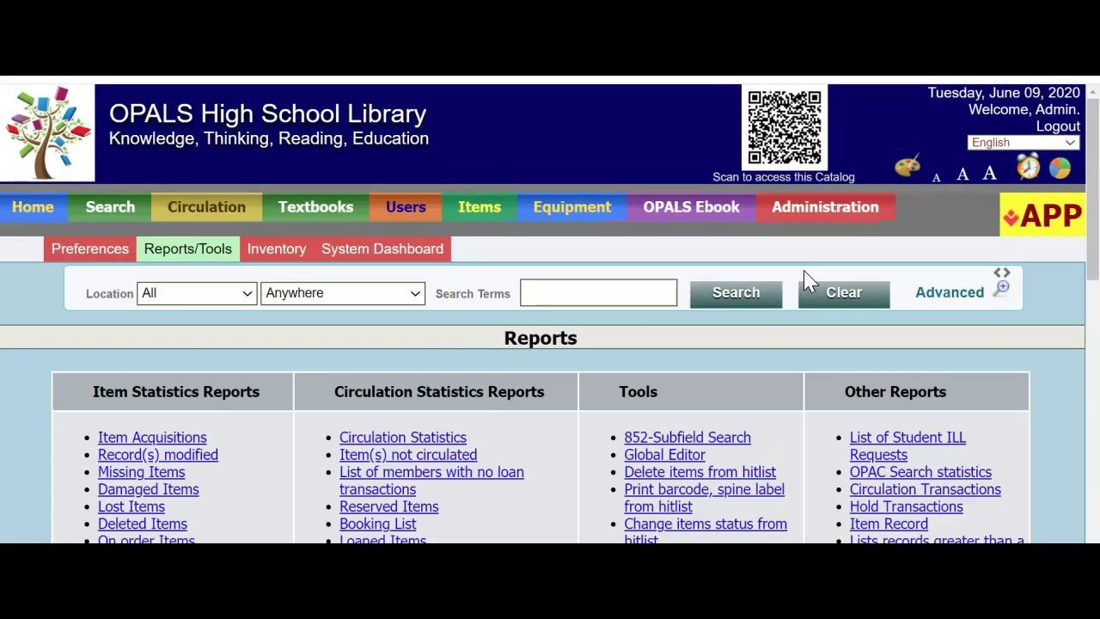
pyautogui.scroll(-2, 590, 266)
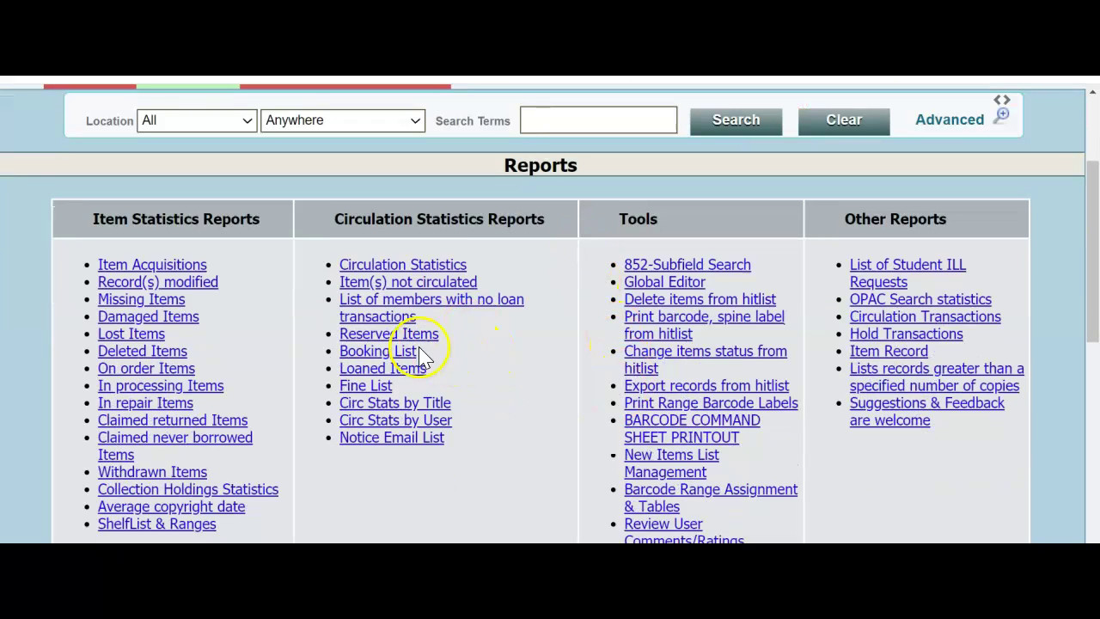
pyautogui.moveTo(335, 219); pyautogui.dragTo(557, 224)
pyautogui.click(552, 257)
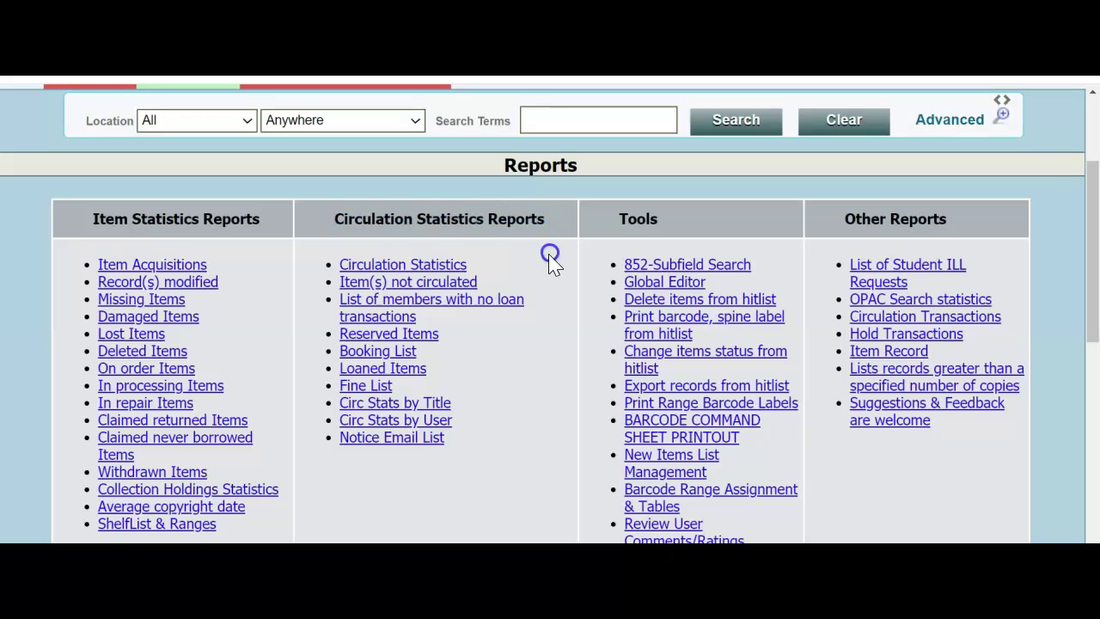
pyautogui.click(419, 335)
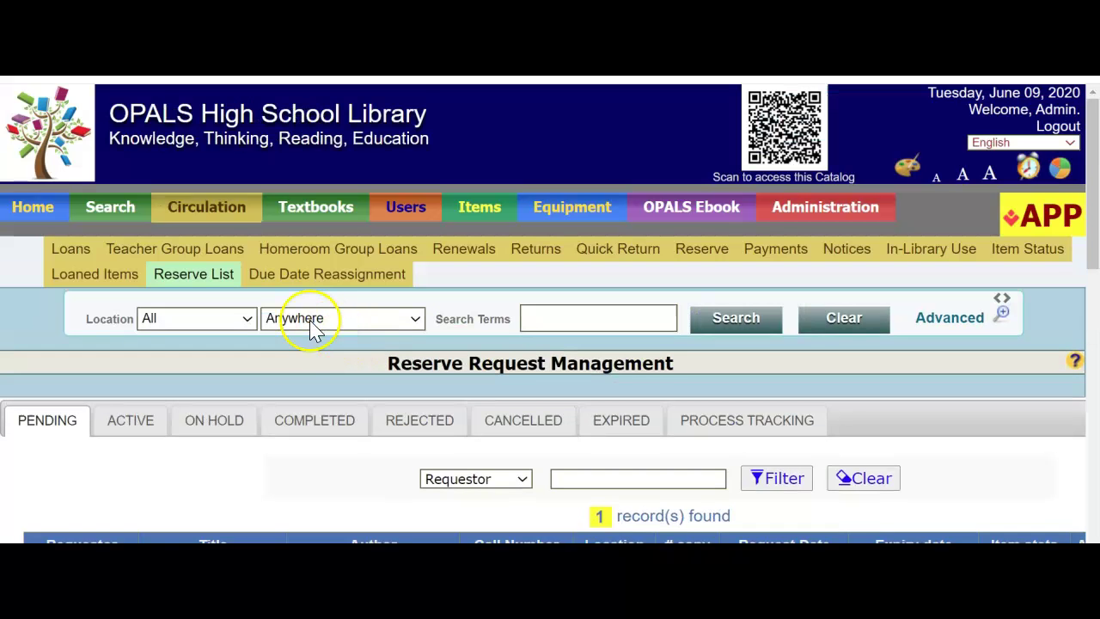
# Step: Tick Approved for The engineer's wife reserve and process the checked action
pyautogui.click(264, 329)
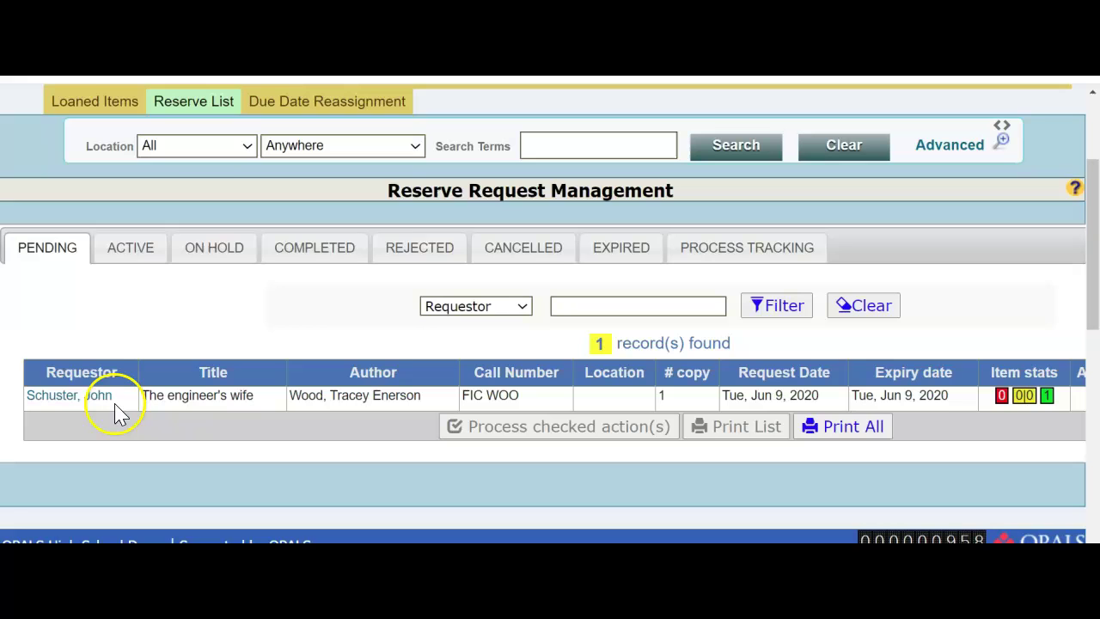
pyautogui.moveTo(100, 399)
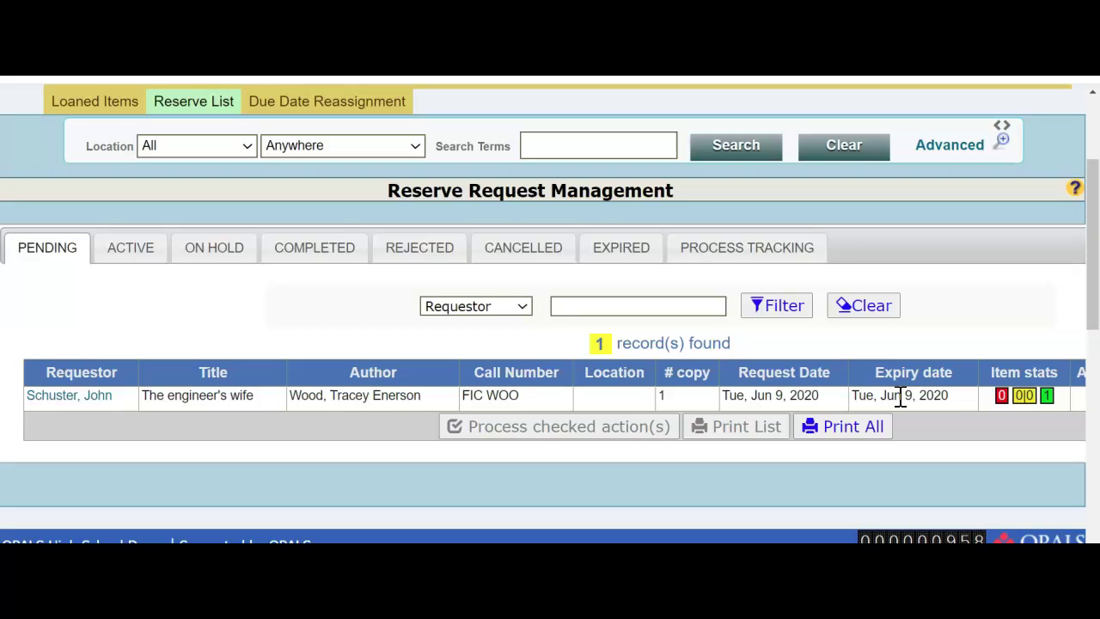
pyautogui.click(909, 406)
pyautogui.hscroll(4, 928, 404)
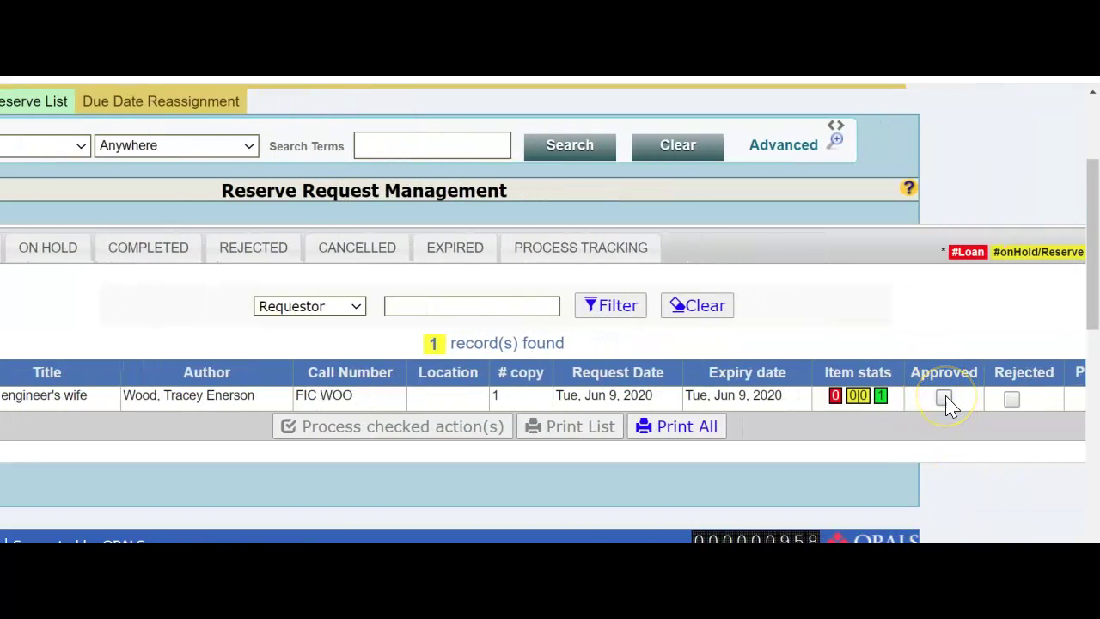
pyautogui.hscroll(2, 920, 481)
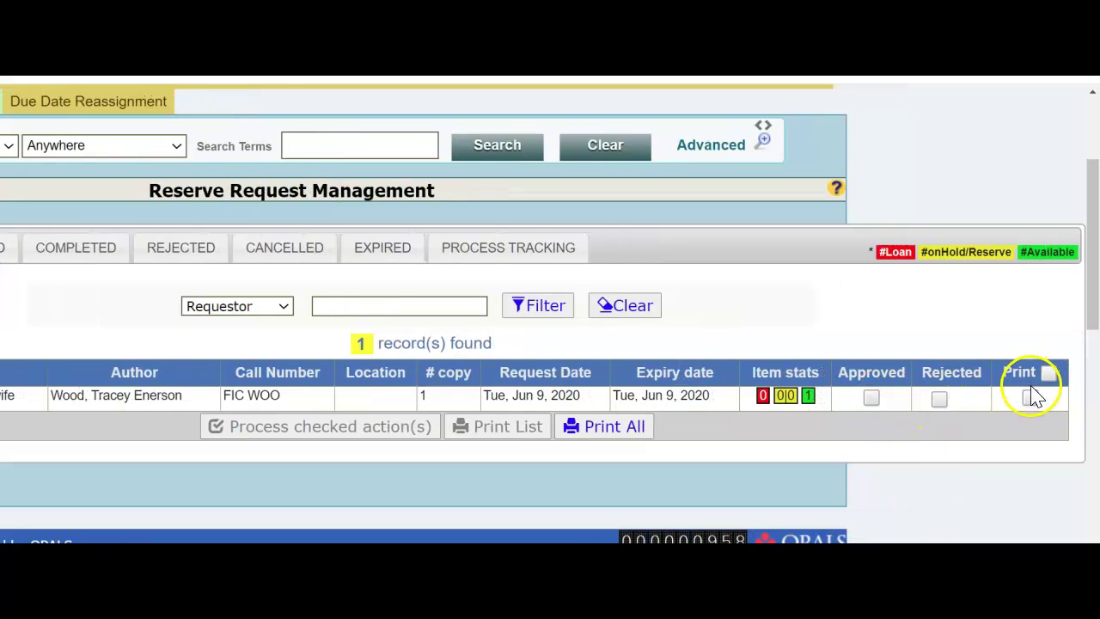
pyautogui.click(872, 398)
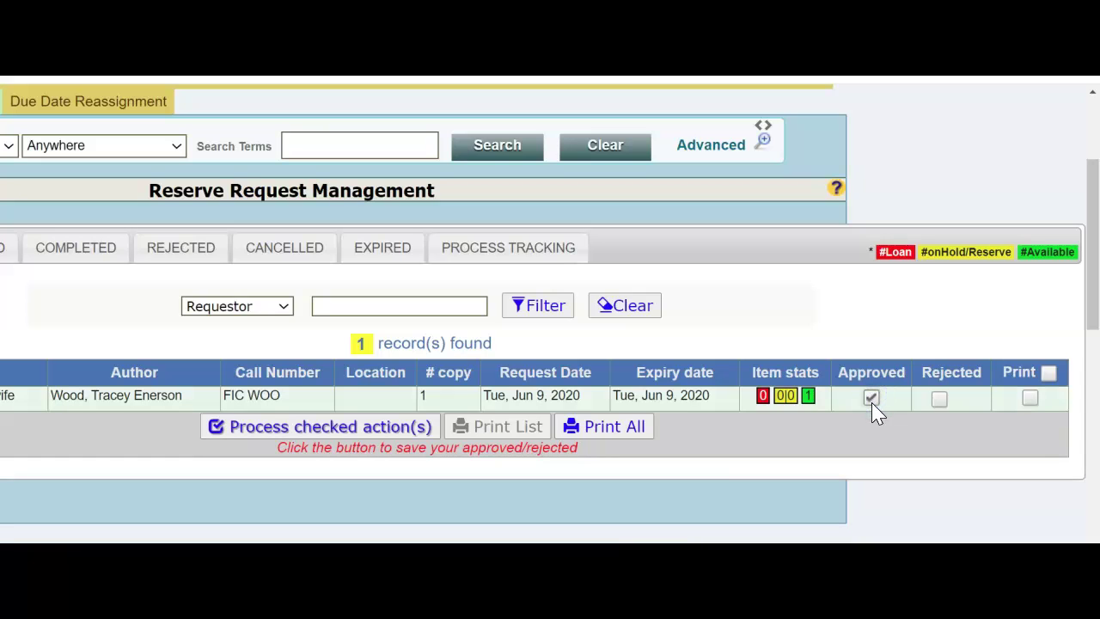
pyautogui.click(277, 436)
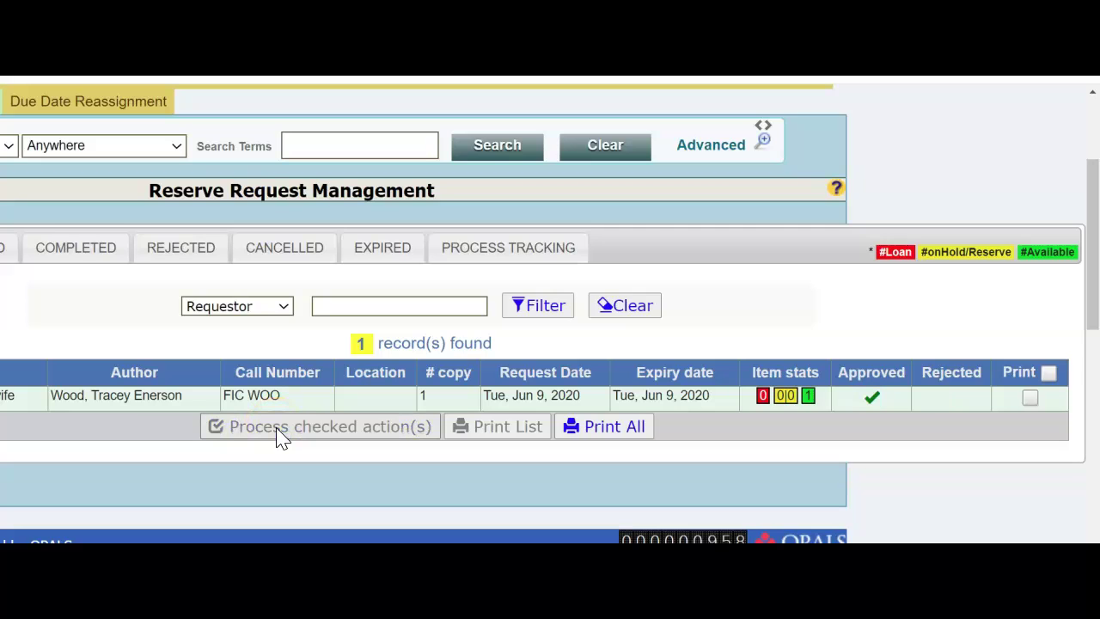
pyautogui.hscroll(-4, 543, 314)
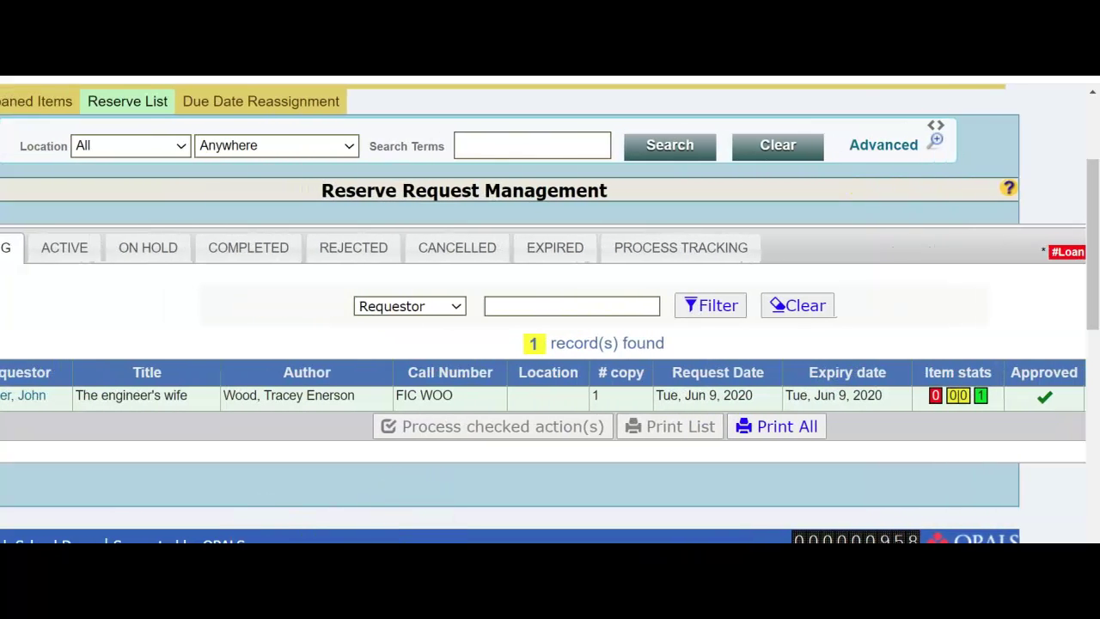
# Step: Look over the ACTIVE and PENDING reserve request lists
pyautogui.hscroll(-2, 544, 313)
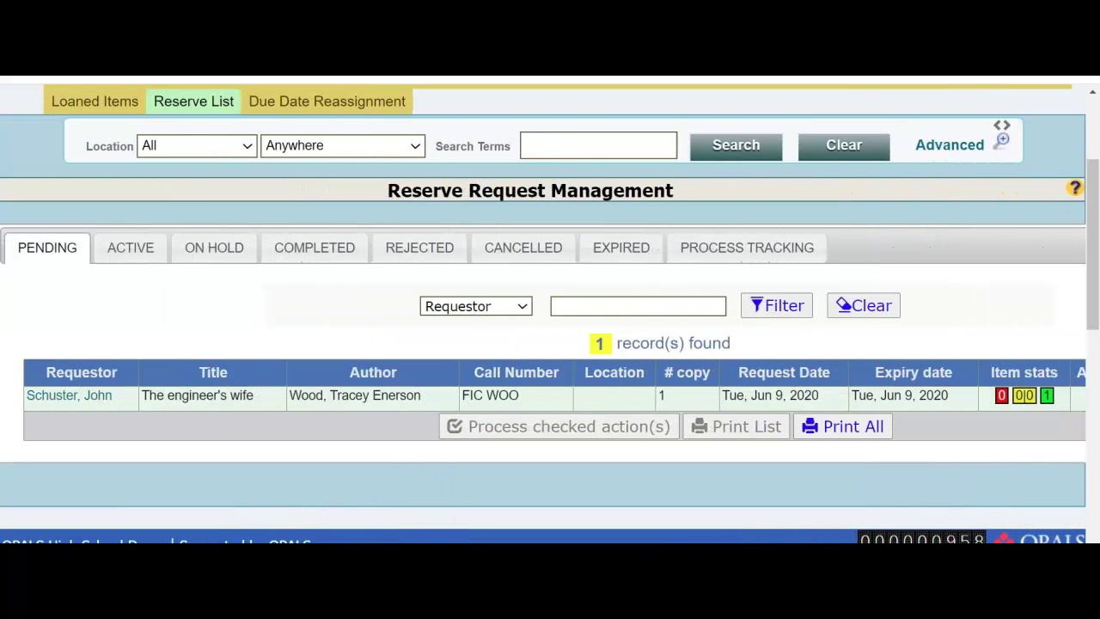
pyautogui.click(120, 258)
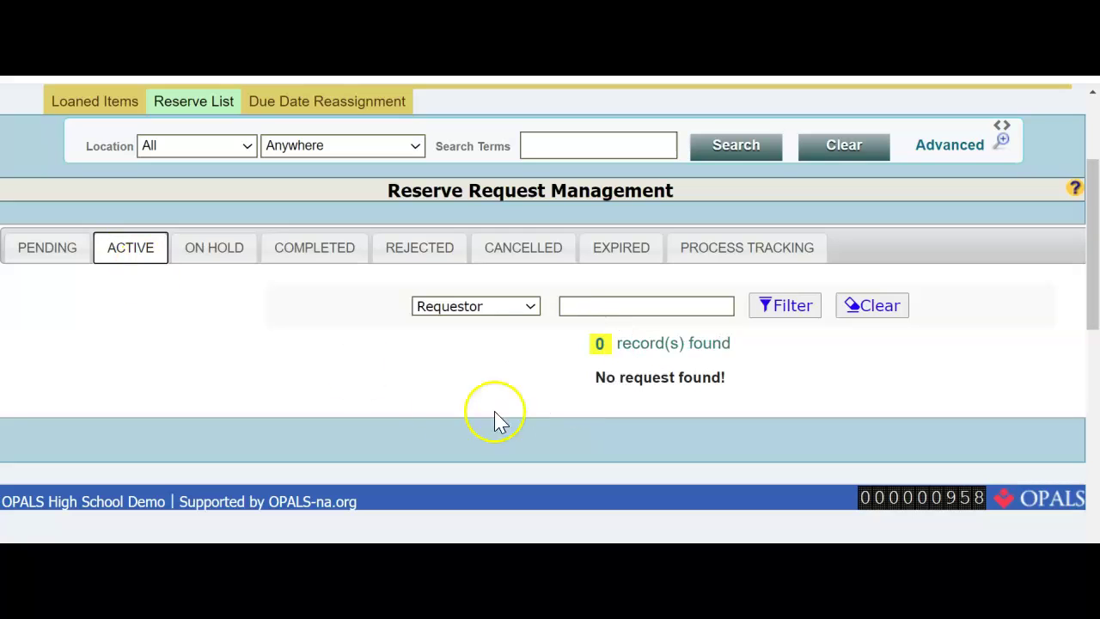
pyautogui.click(48, 257)
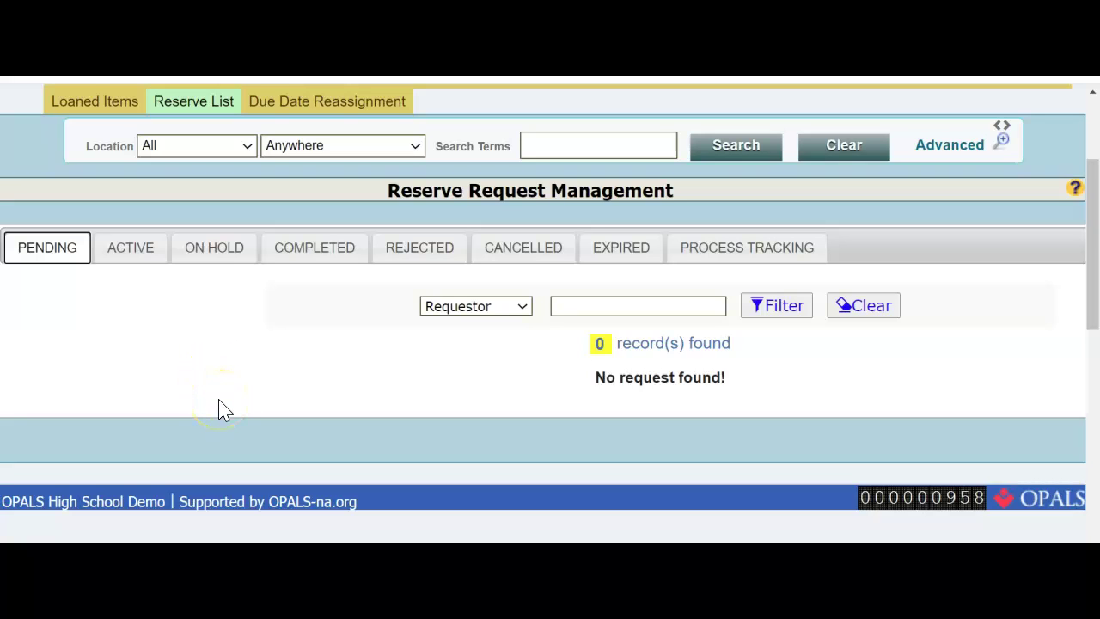
# Step: In ON HOLD, tick Ready for The engineer's wife and choose Mark ready and Email
pyautogui.click(219, 251)
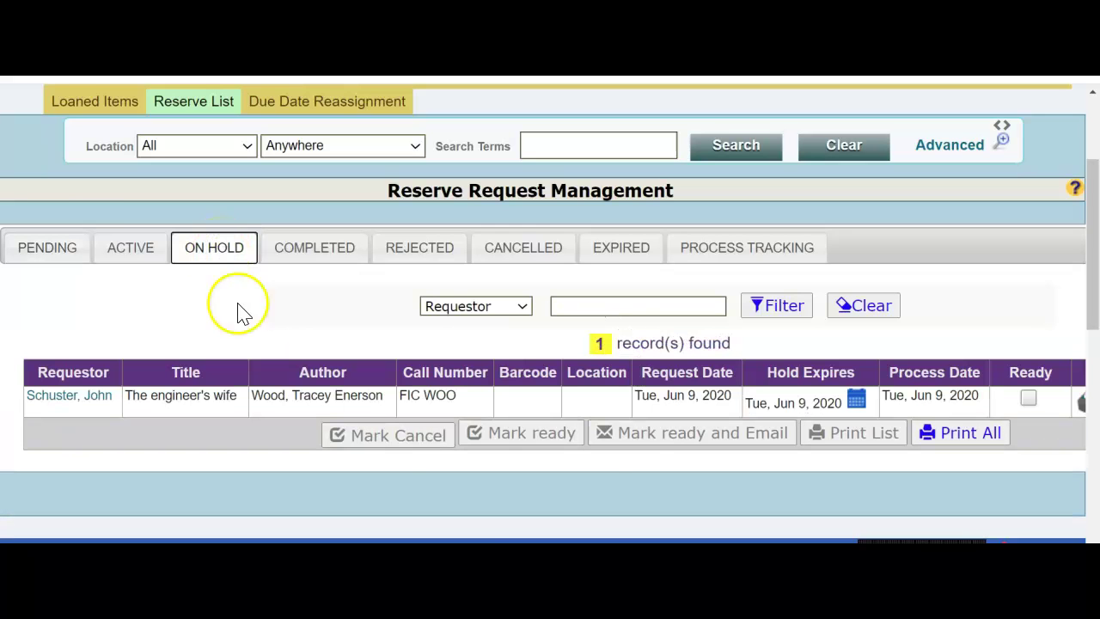
pyautogui.hscroll(1, 544, 314)
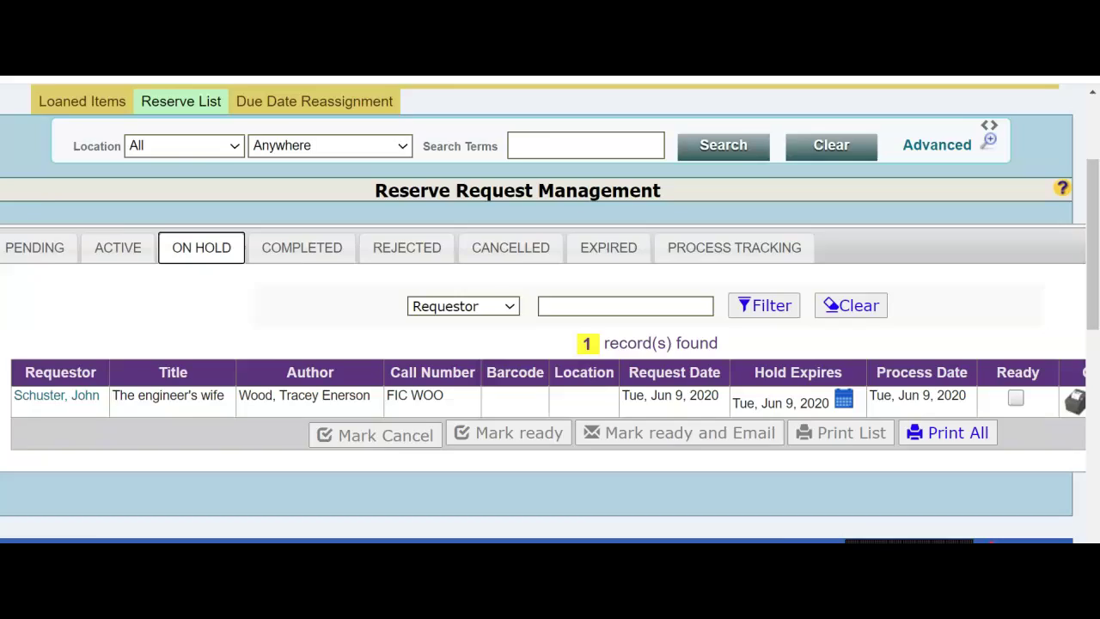
pyautogui.hscroll(5, 544, 313)
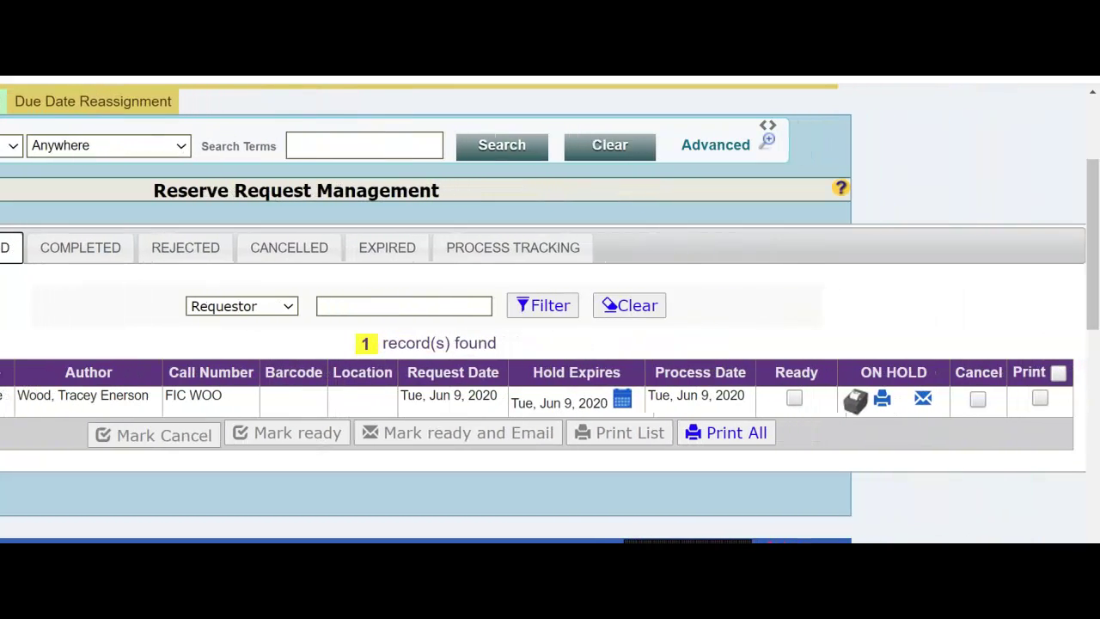
pyautogui.hscroll(1, 544, 313)
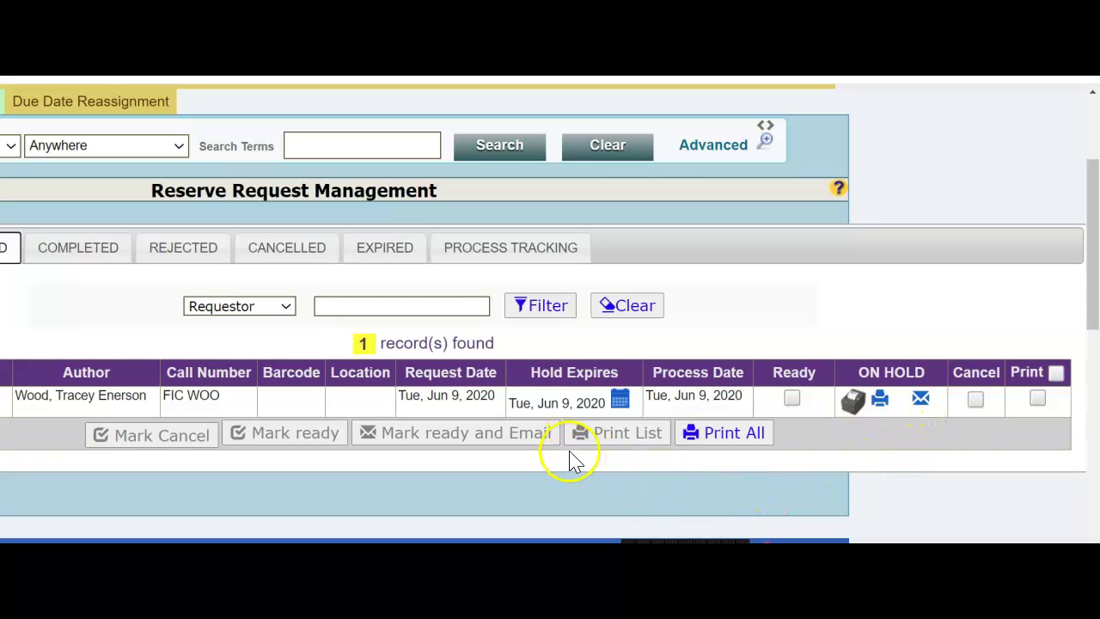
pyautogui.moveTo(540, 404); pyautogui.dragTo(601, 402)
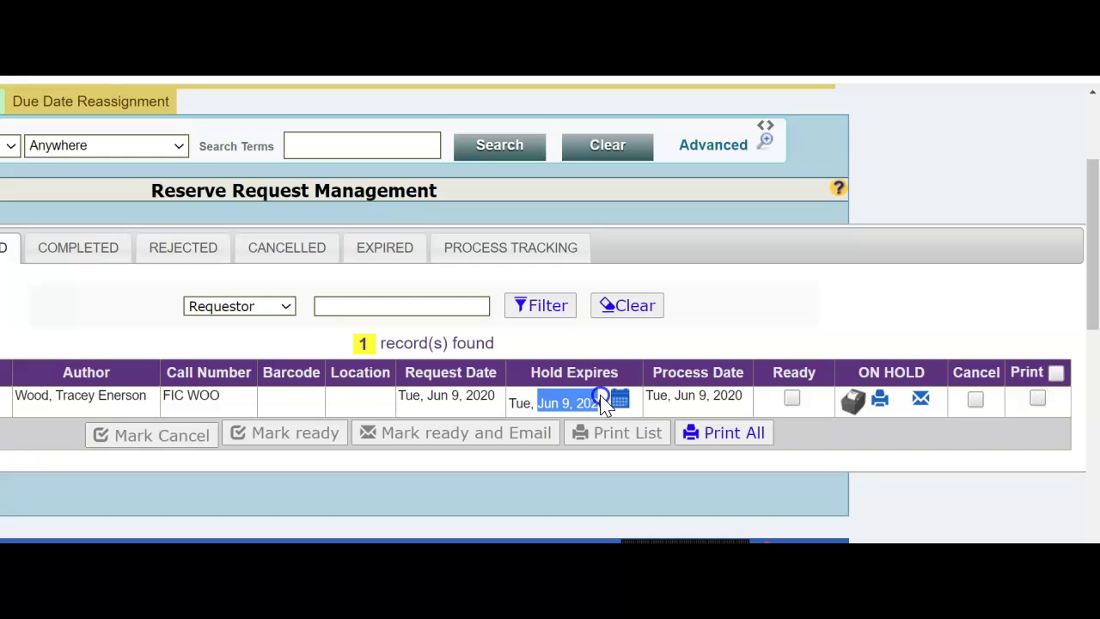
pyautogui.click(601, 400)
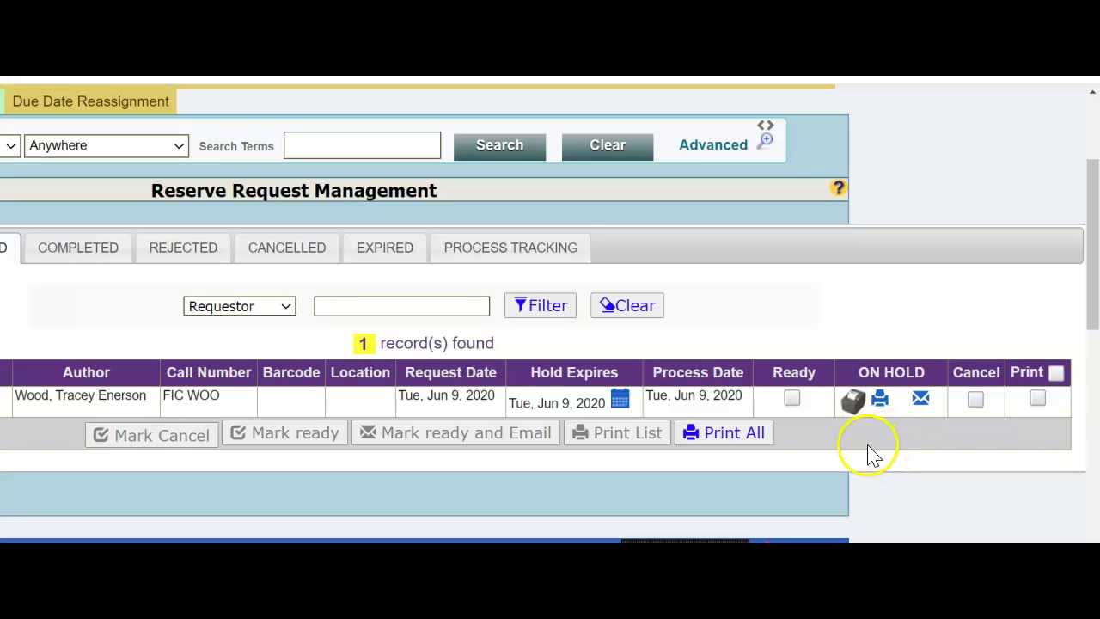
pyautogui.click(793, 400)
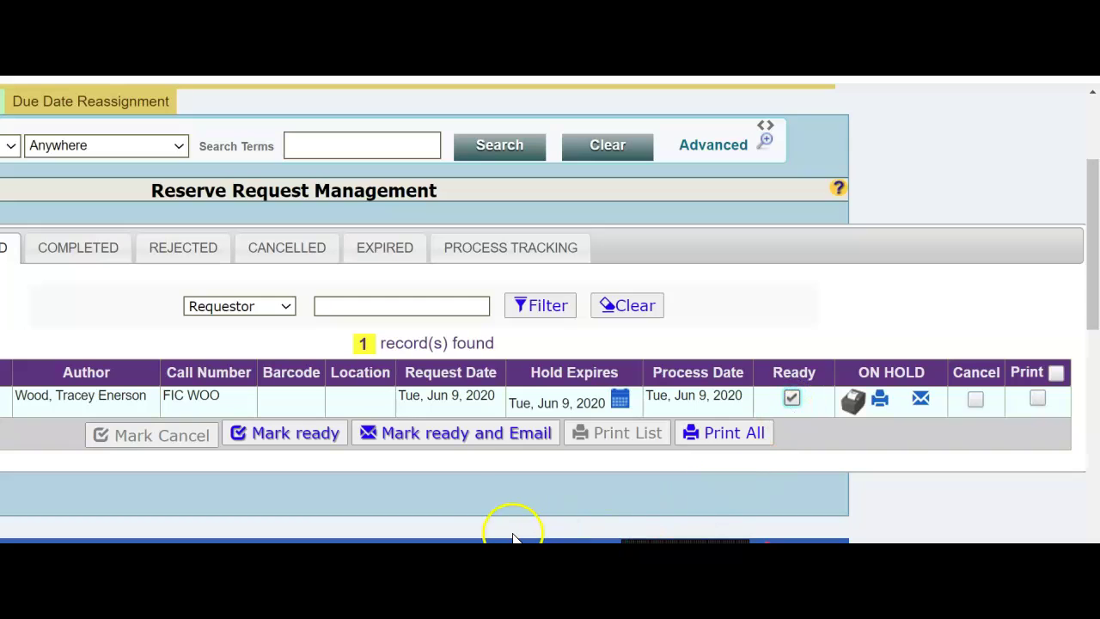
pyautogui.click(426, 434)
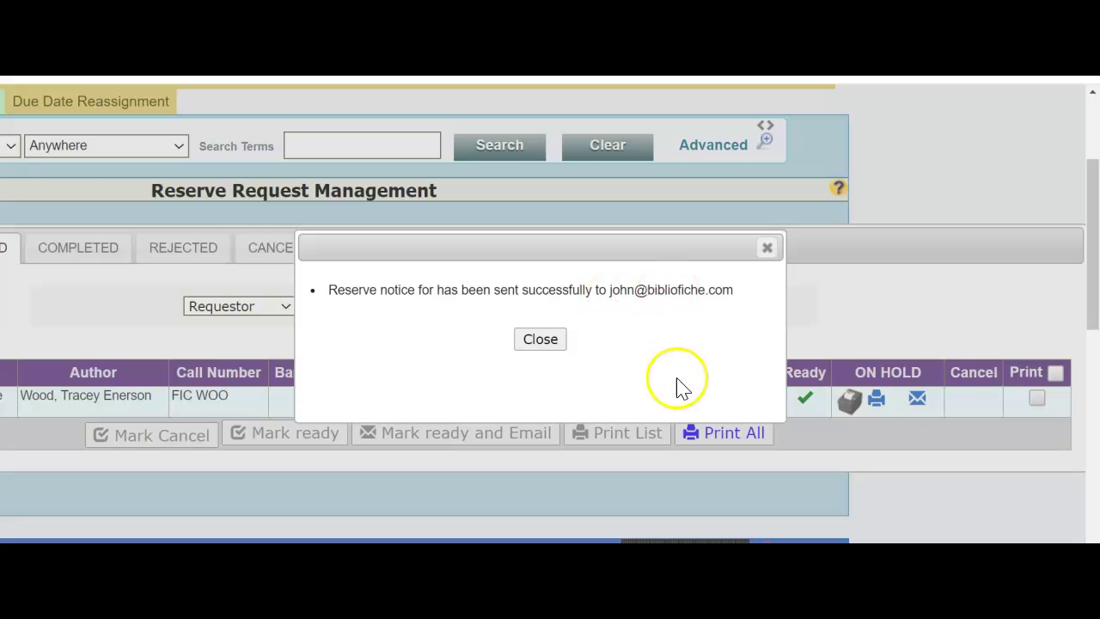
# Step: Close the reserve notice sent confirmation
pyautogui.click(540, 340)
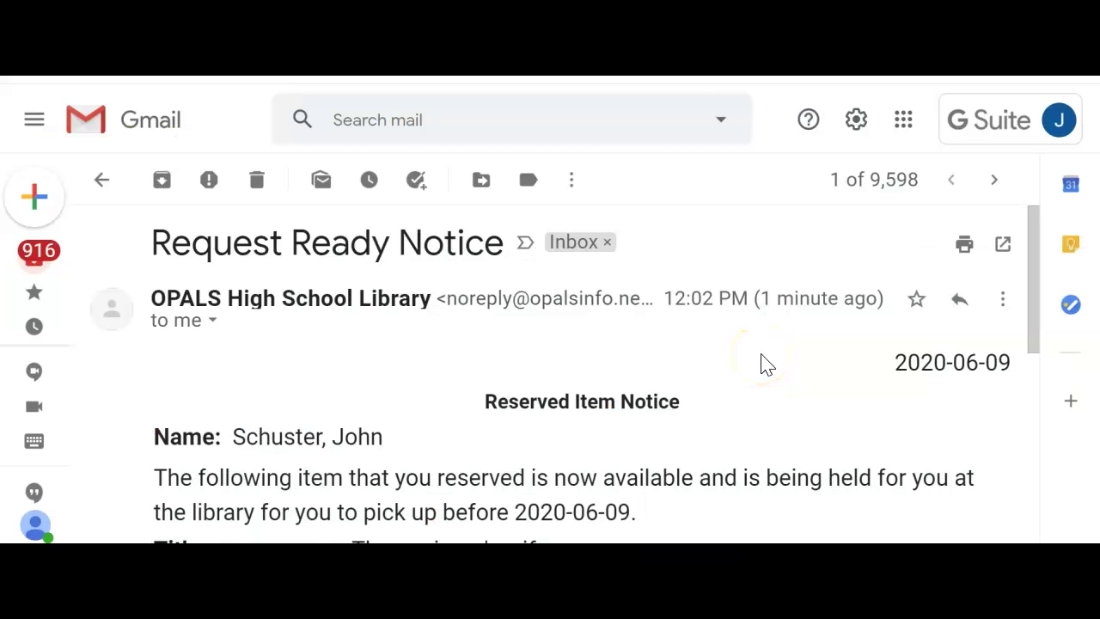
# Step: Read through the Reserved Item Notice email, highlighting the 2020-06-09 pickup deadline
pyautogui.scroll(-1, 759, 357)
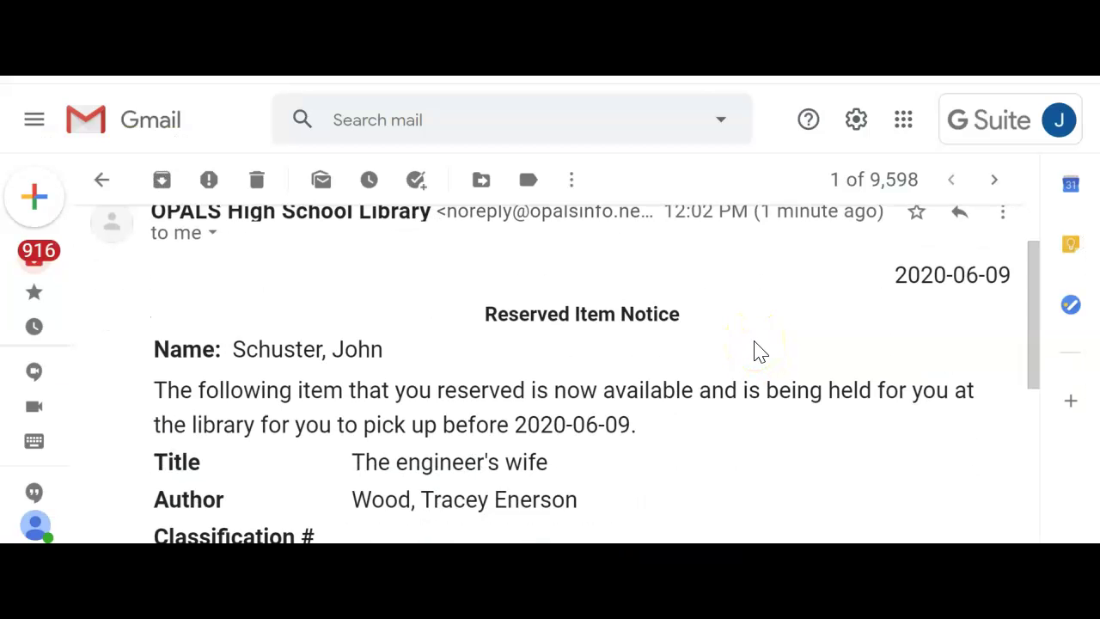
pyautogui.scroll(-1, 759, 352)
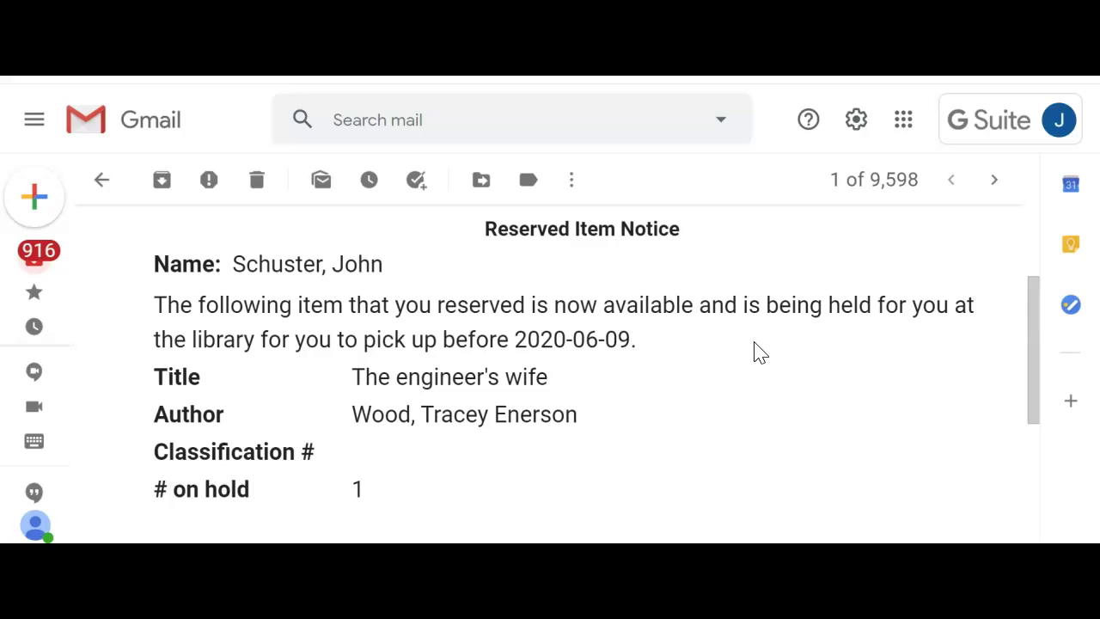
pyautogui.scroll(1, 759, 351)
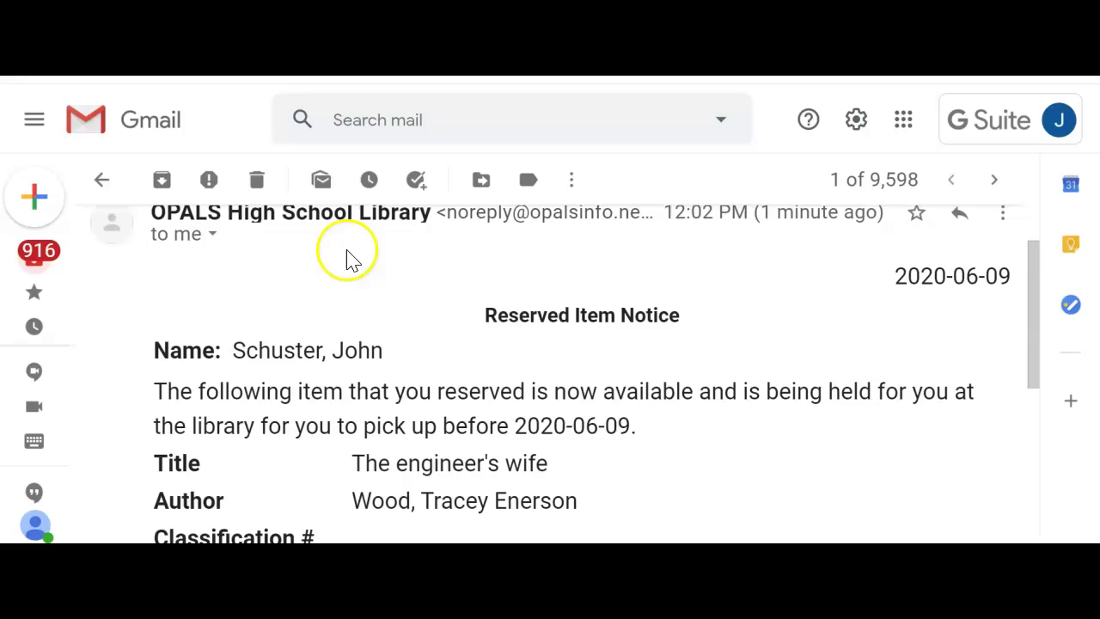
pyautogui.scroll(-1, 520, 284)
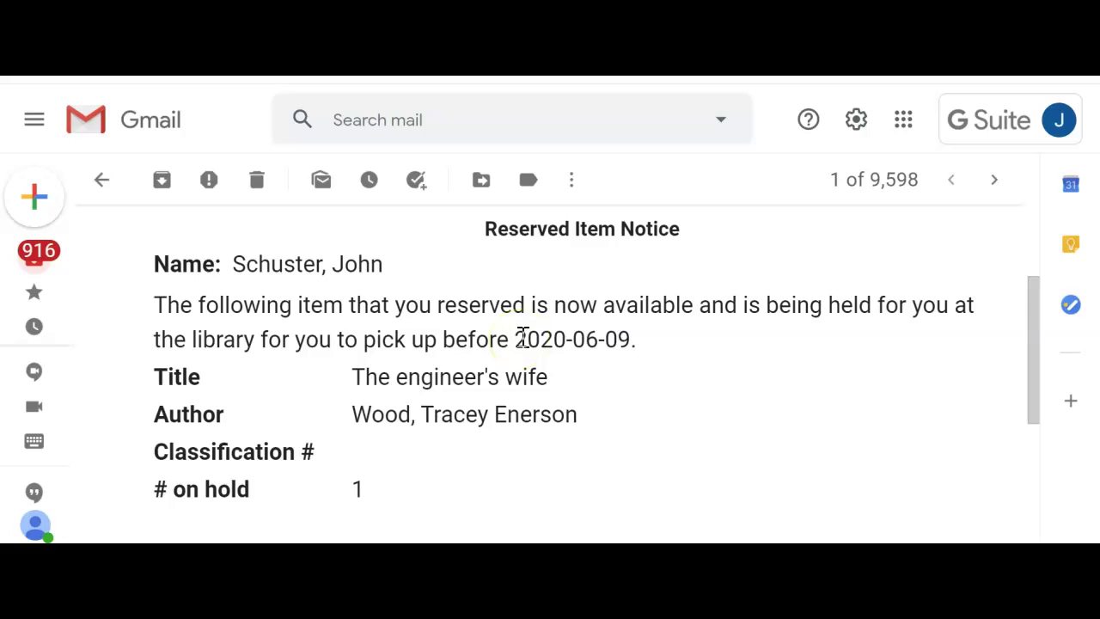
pyautogui.click(519, 343)
pyautogui.moveTo(519, 342); pyautogui.dragTo(622, 344)
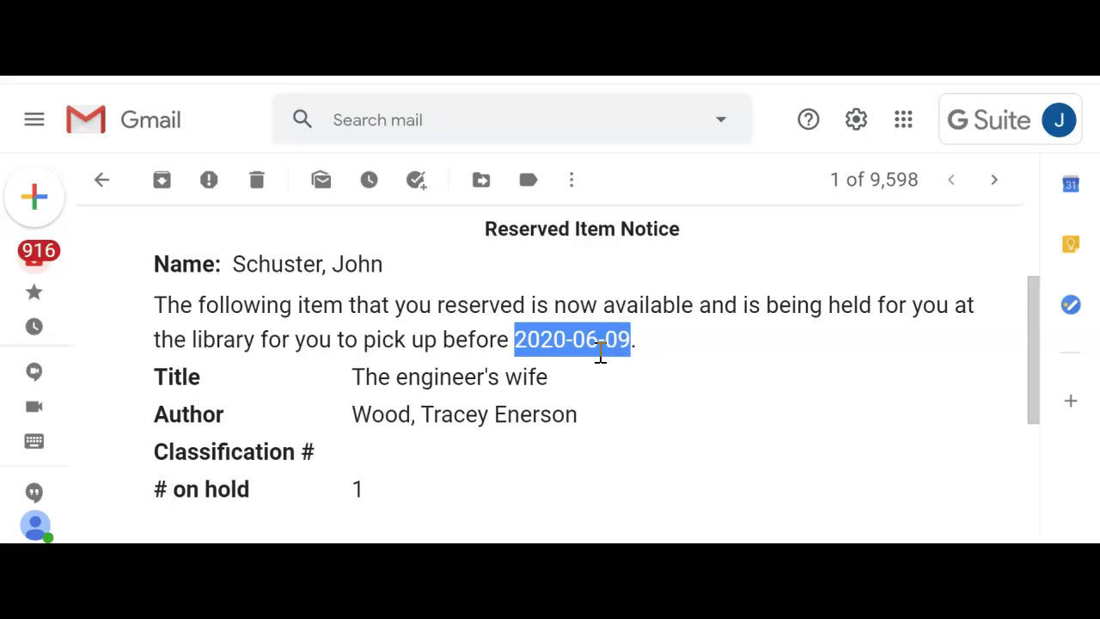
pyautogui.scroll(-1, 597, 349)
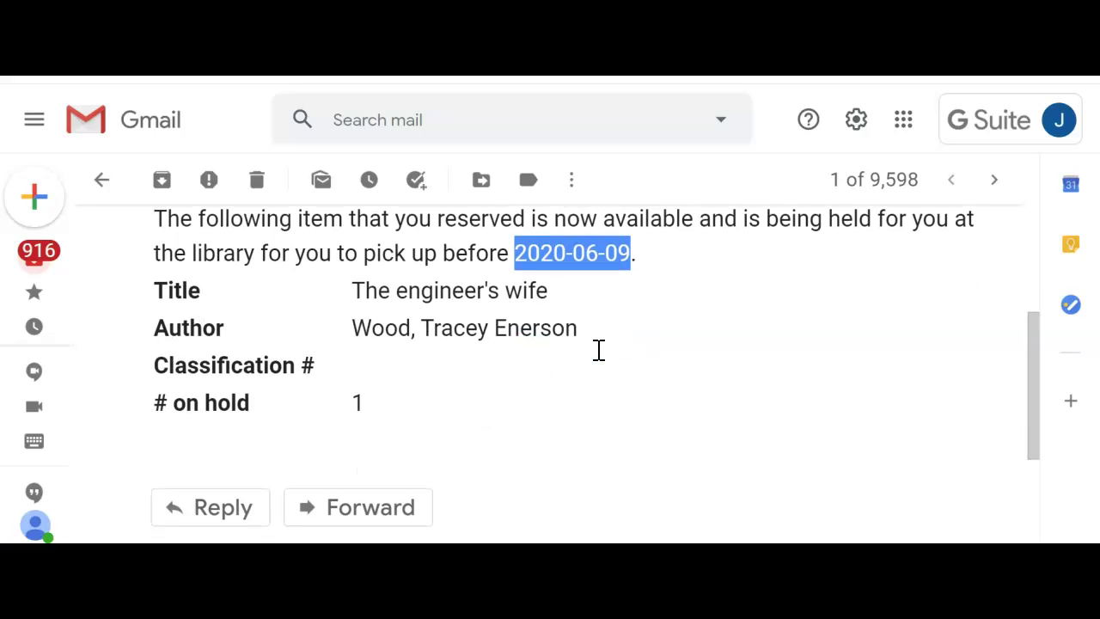
pyautogui.scroll(-1, 596, 358)
pyautogui.scroll(1, 599, 359)
pyautogui.scroll(1, 579, 368)
pyautogui.scroll(1, 578, 376)
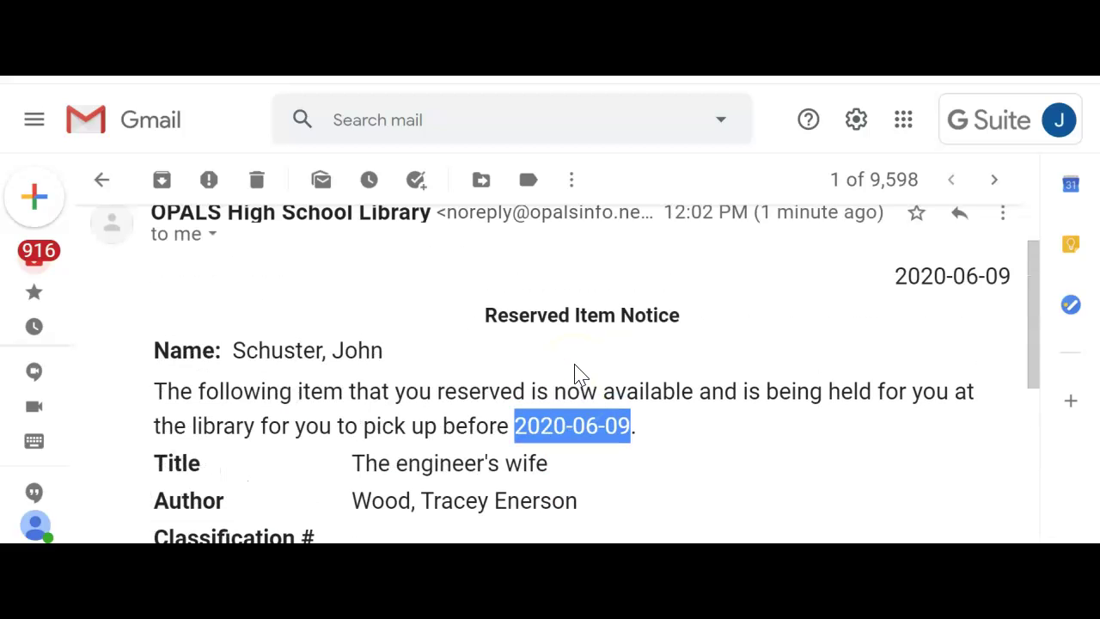
pyautogui.scroll(1, 577, 374)
pyautogui.scroll(-1, 578, 374)
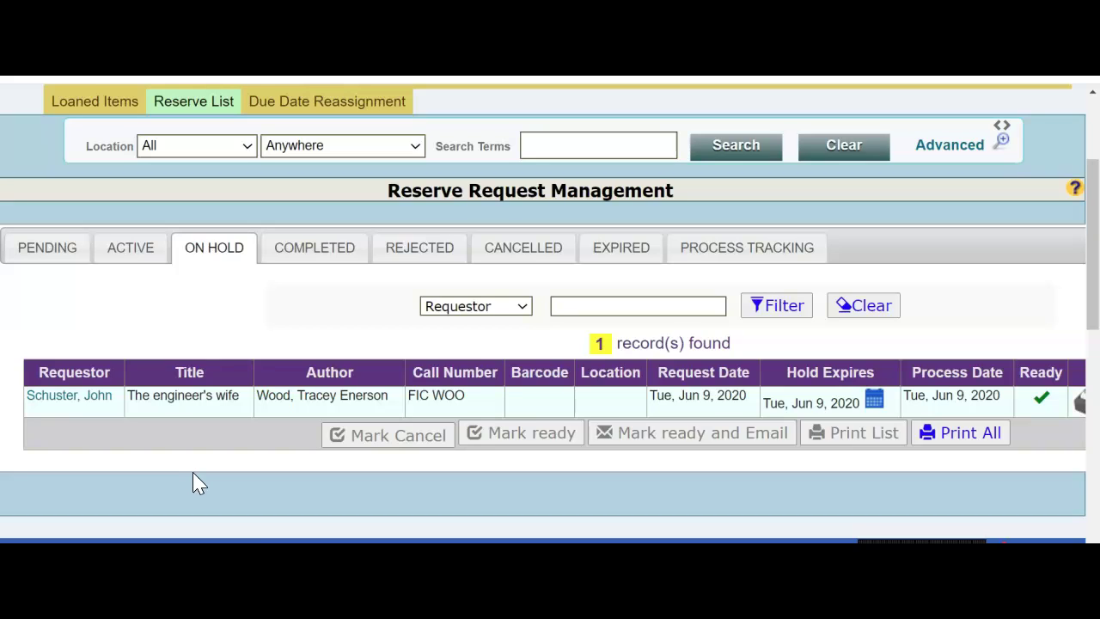
# Step: Browse the ACTIVE, ON HOLD, COMPLETED, CANCELLED and EXPIRED tabs, ending on the one expired record
pyautogui.click(131, 250)
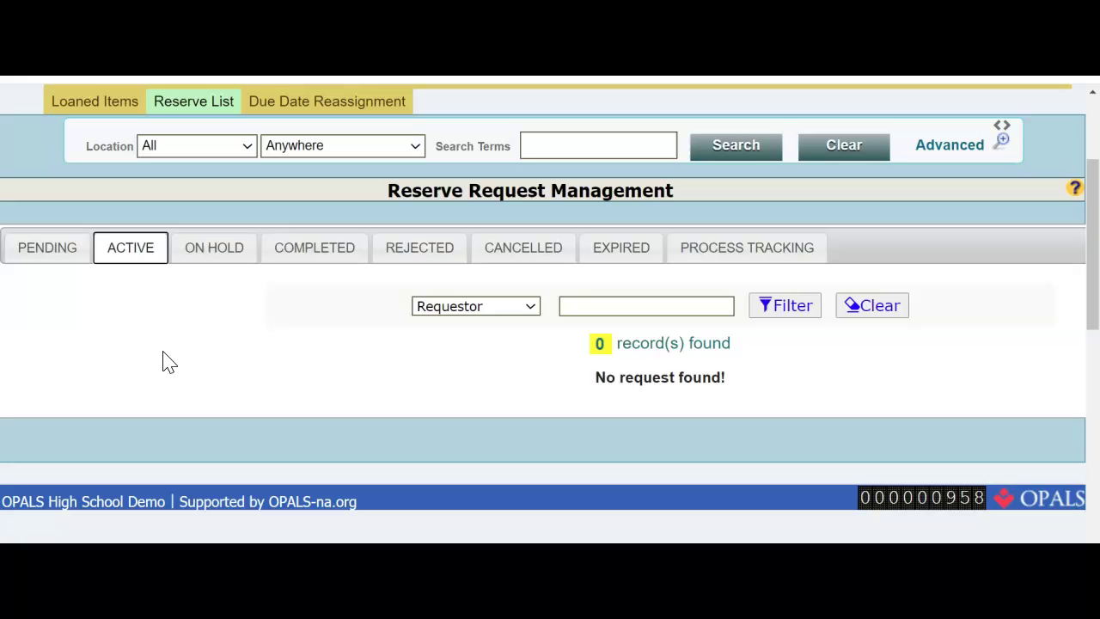
pyautogui.click(217, 247)
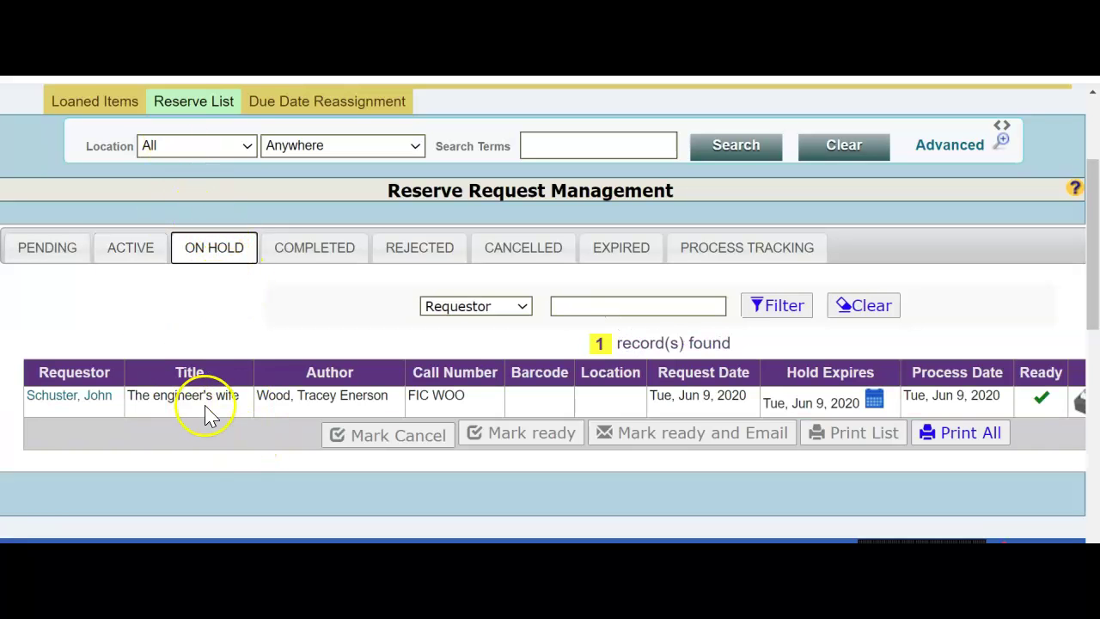
pyautogui.click(317, 252)
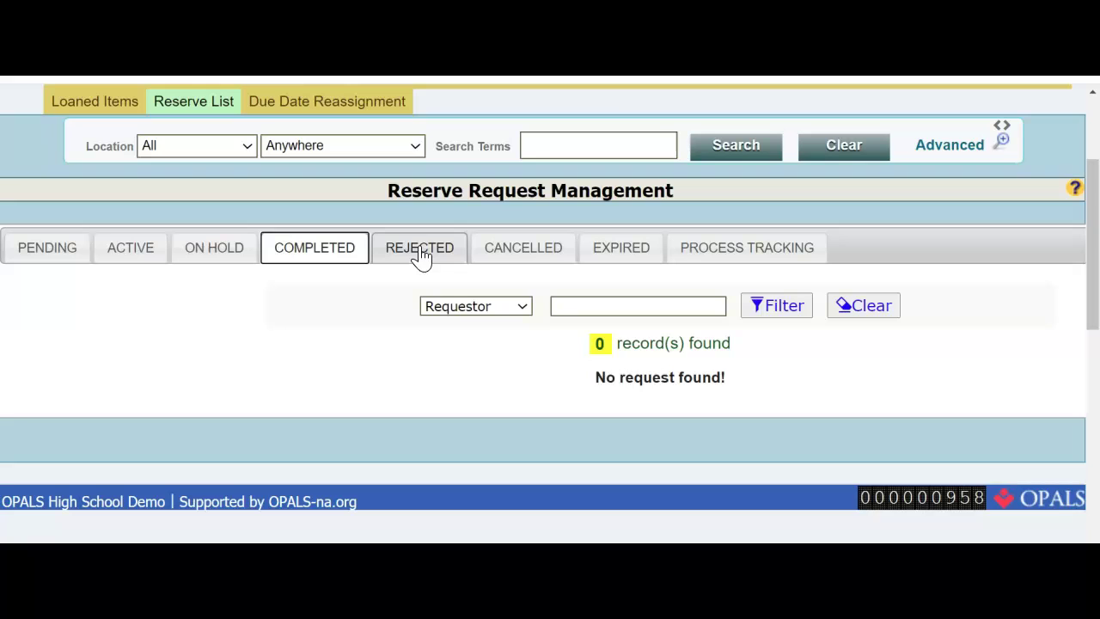
pyautogui.click(503, 255)
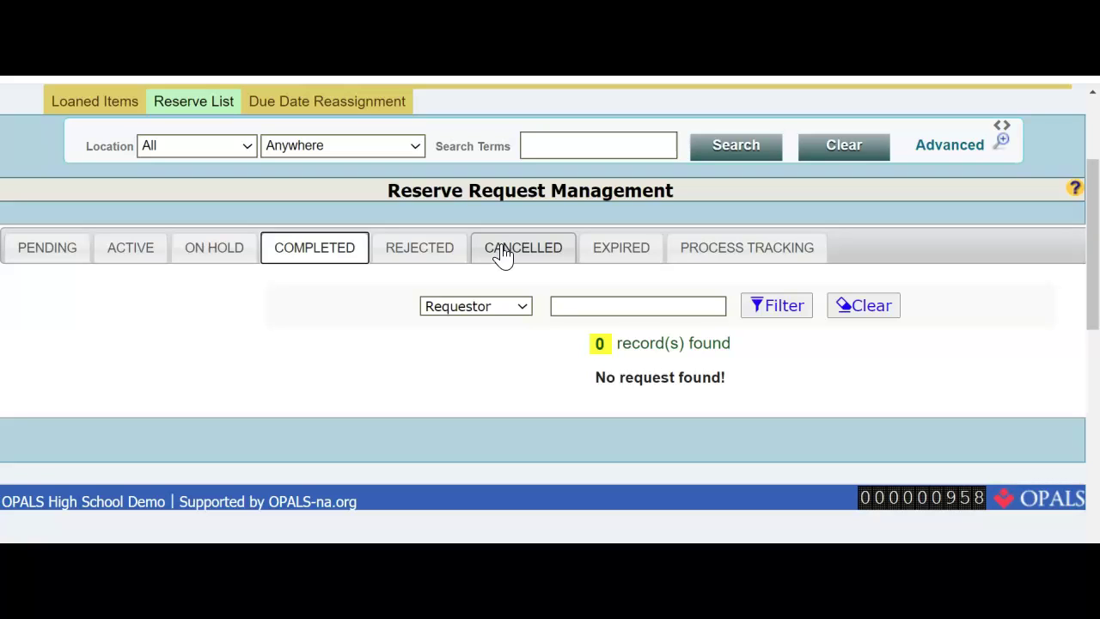
pyautogui.click(617, 252)
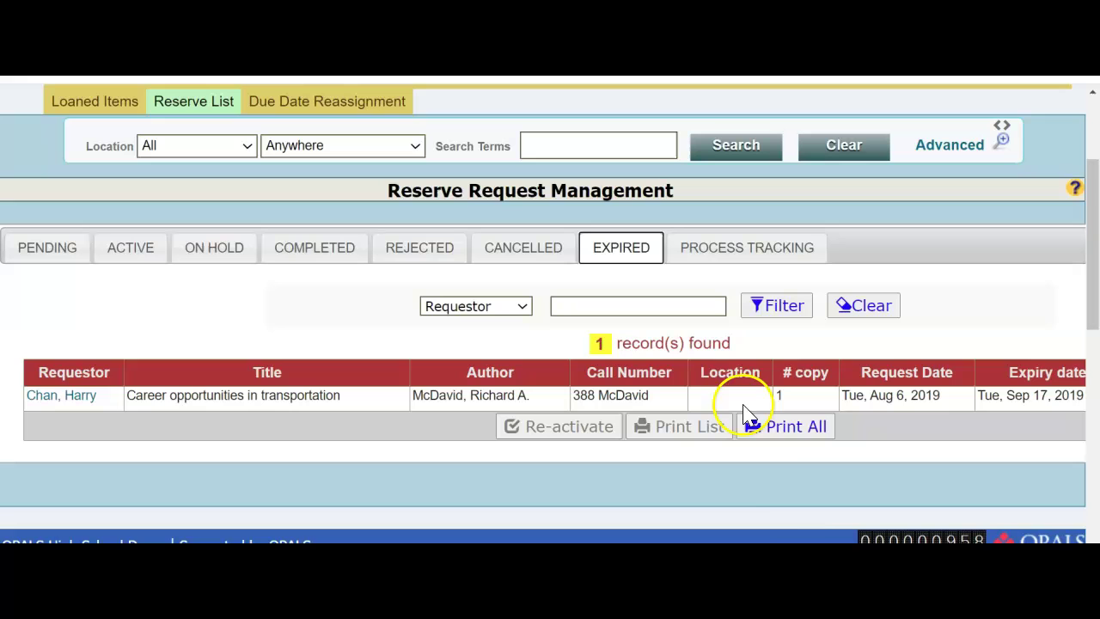
pyautogui.hscroll(3, 550, 344)
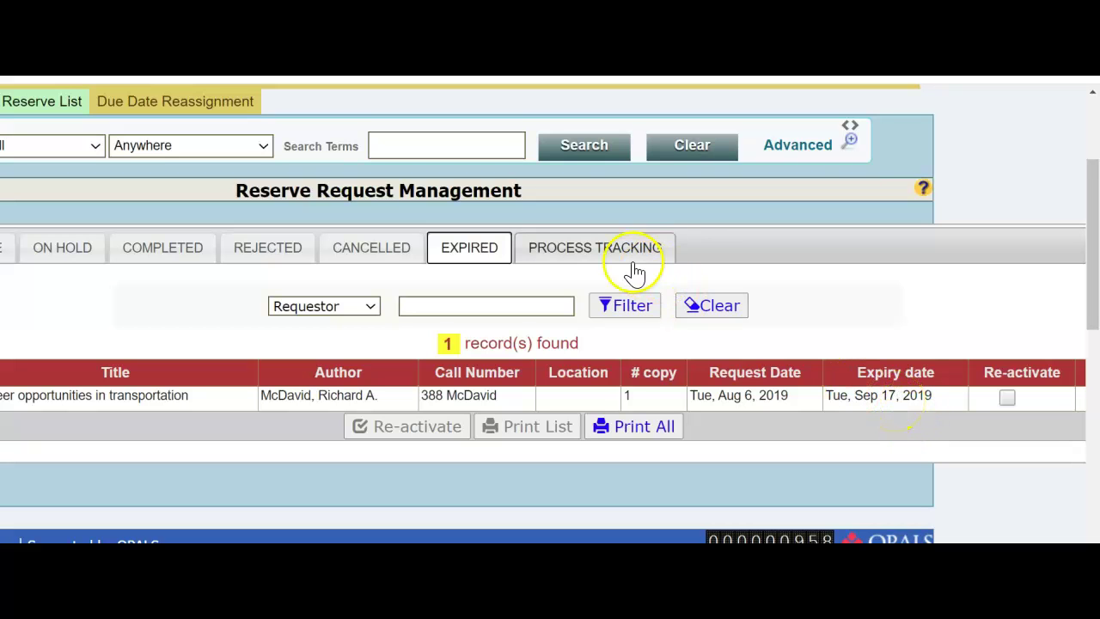
# Step: Scroll through the 18-record PROCESS TRACKING history, then follow the link to the OPAC login page
pyautogui.click(586, 249)
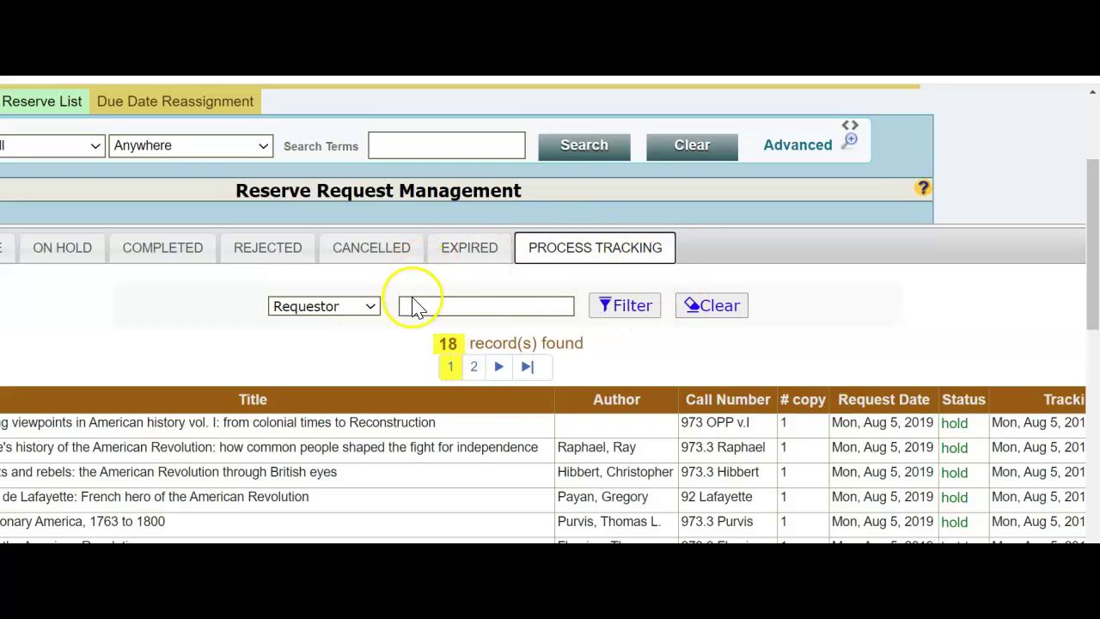
pyautogui.scroll(-1, 483, 421)
pyautogui.scroll(-1, 486, 421)
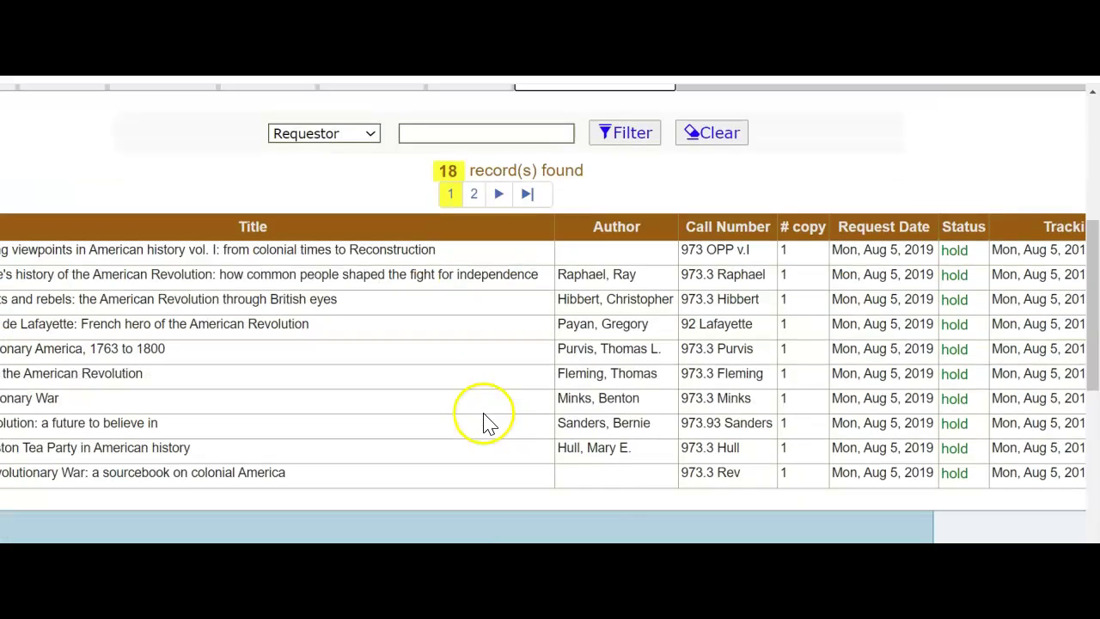
pyautogui.hscroll(-3, 543, 314)
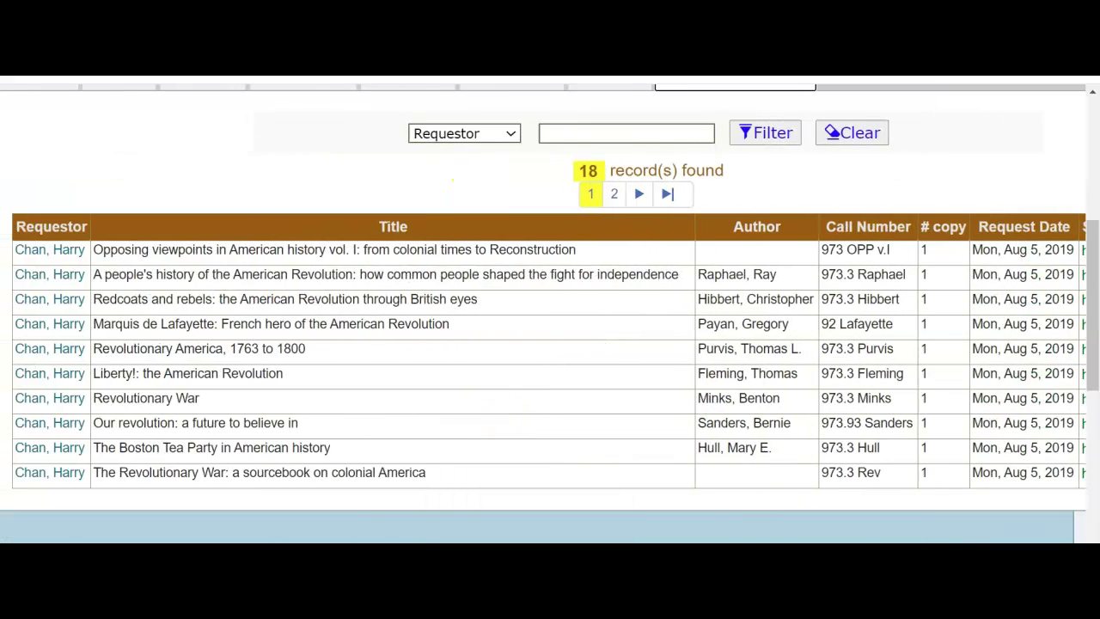
pyautogui.hscroll(5, 545, 314)
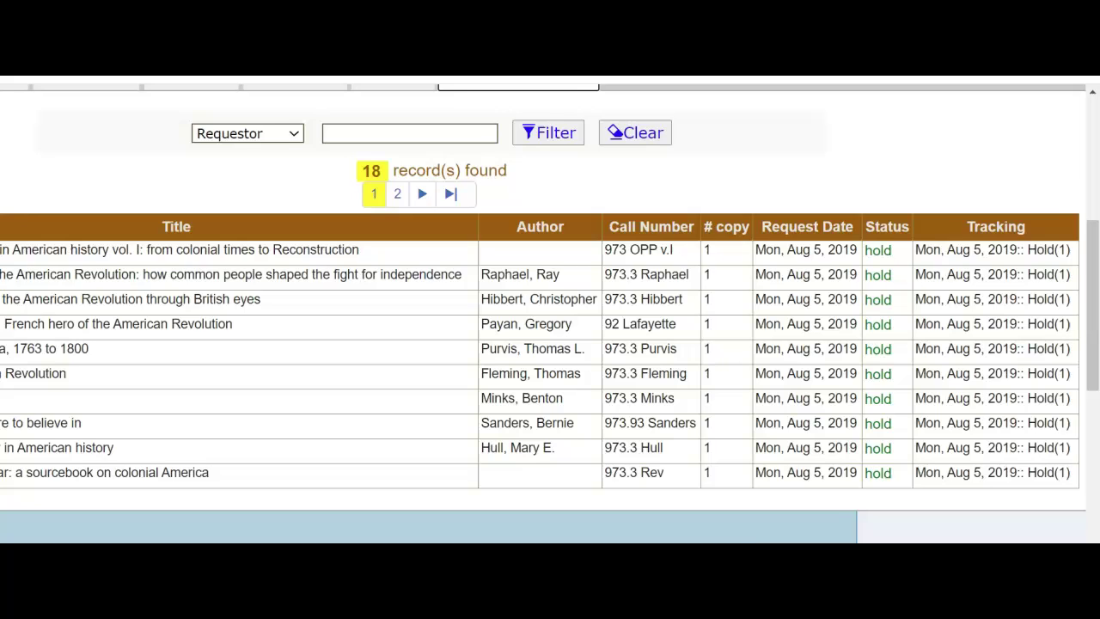
pyautogui.scroll(-2, 965, 332)
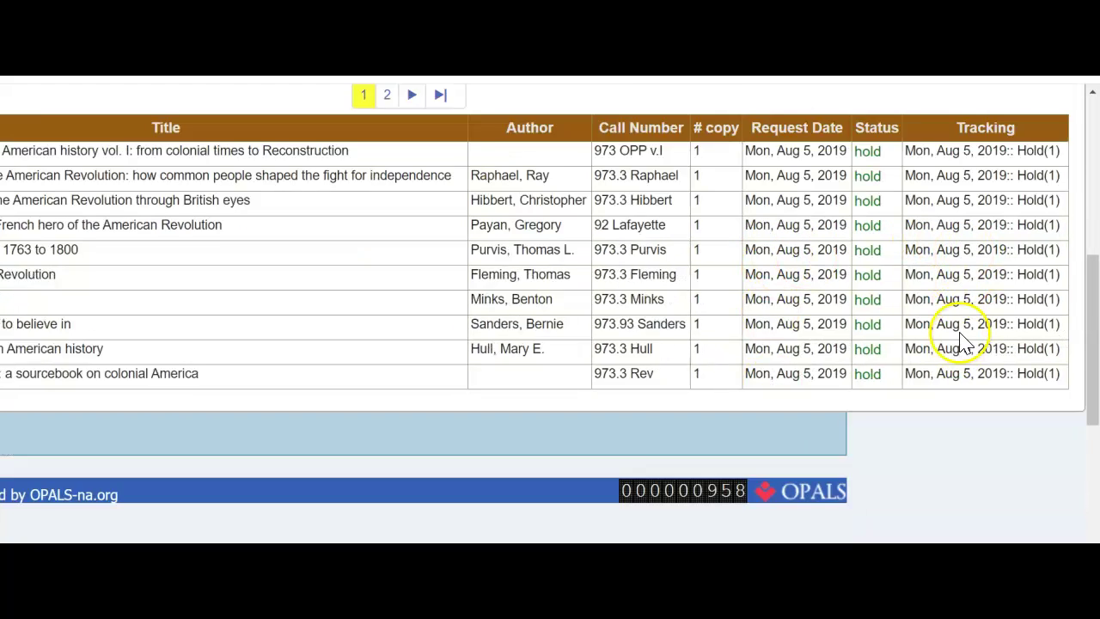
pyautogui.scroll(2, 963, 340)
pyautogui.scroll(1, 962, 341)
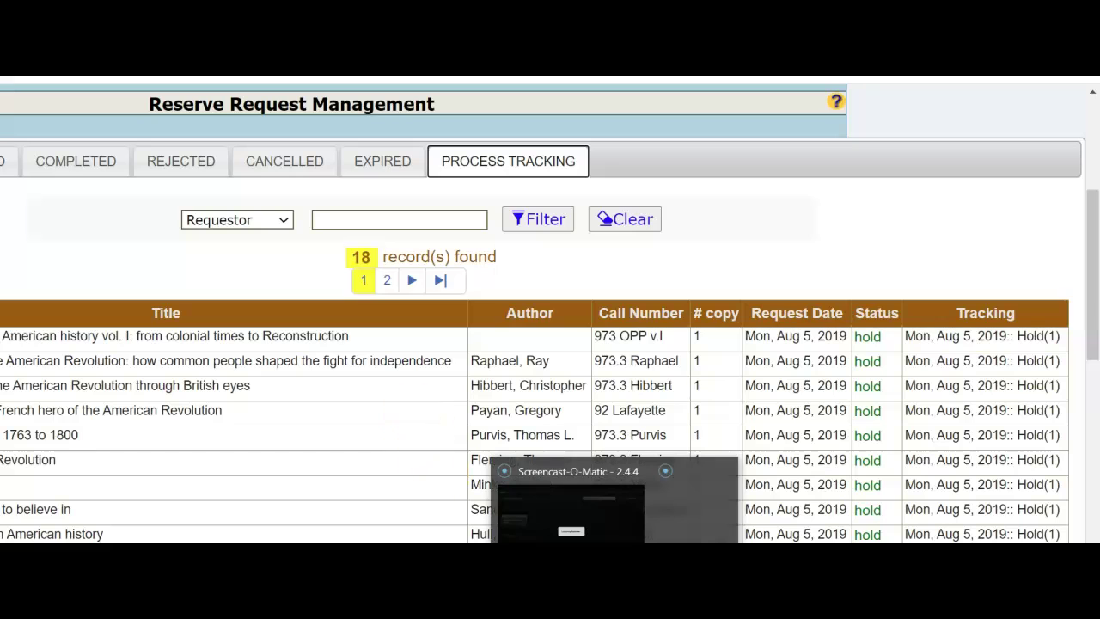
pyautogui.moveTo(698, 542)
pyautogui.hscroll(-3, 382, 535)
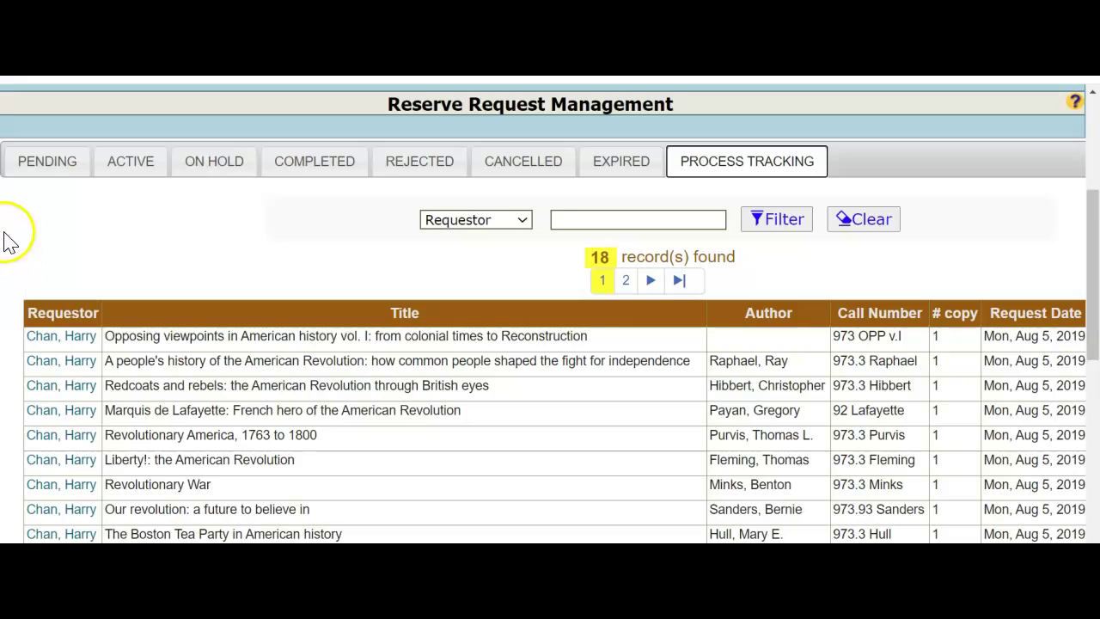
pyautogui.click(146, 442)
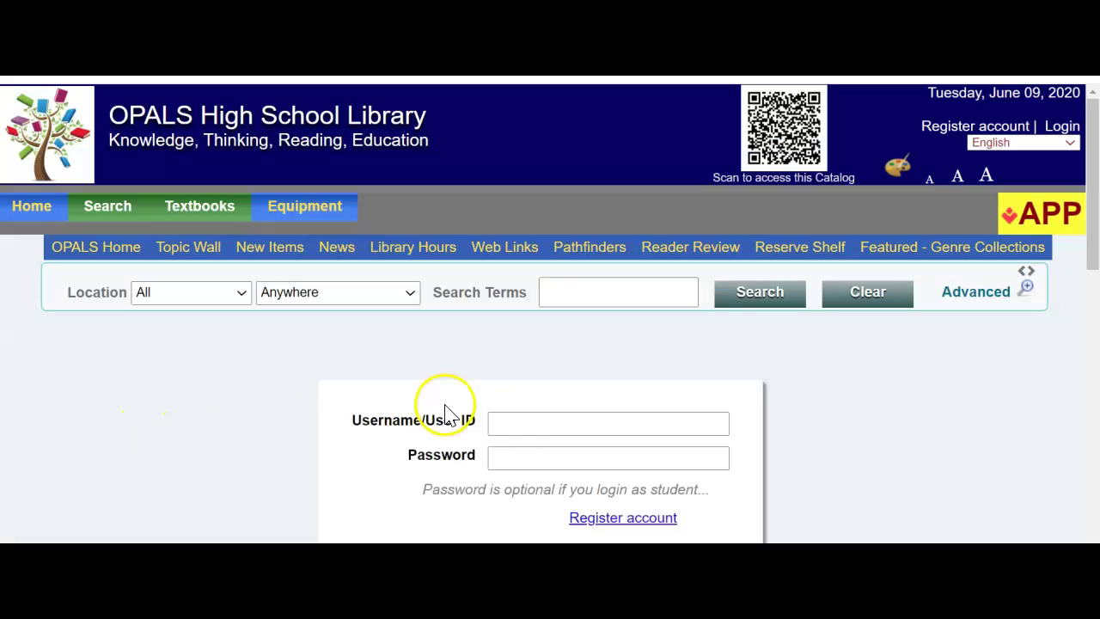
# Step: Log in to the catalog with the teacher's user ID and a blank password
pyautogui.click(509, 419)
pyautogui.write('1234')
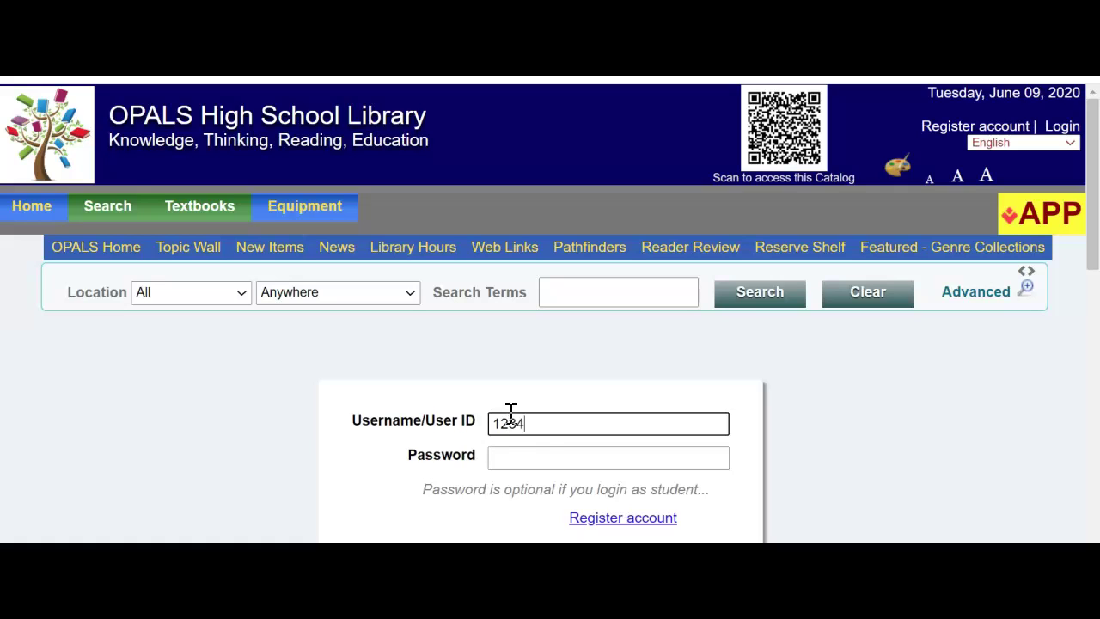
pyautogui.click(516, 438)
pyautogui.click(517, 454)
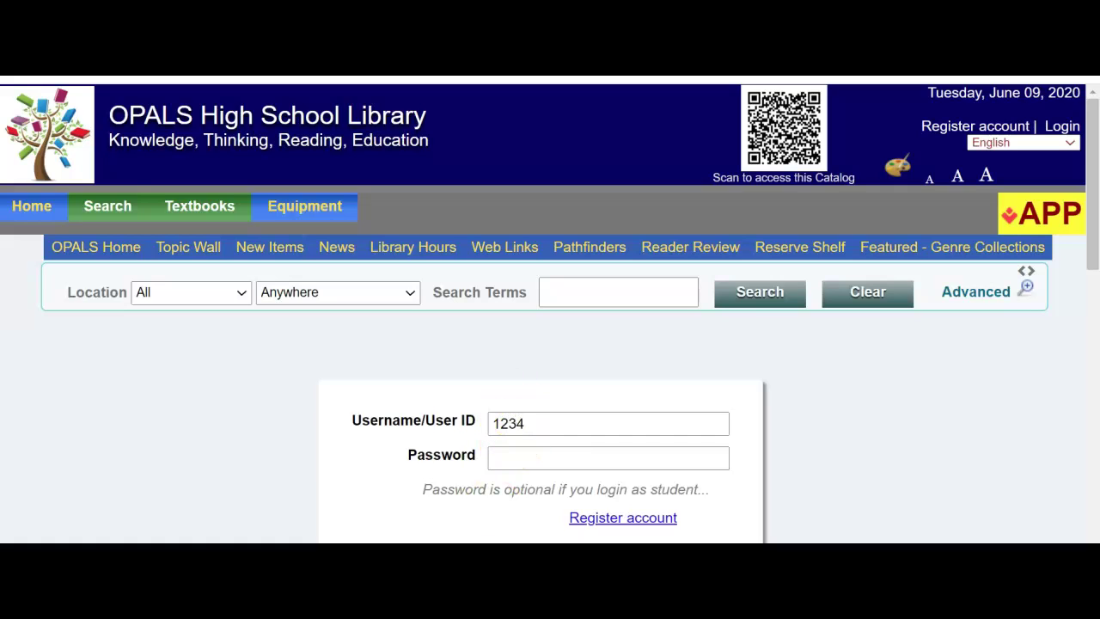
pyautogui.click(172, 388)
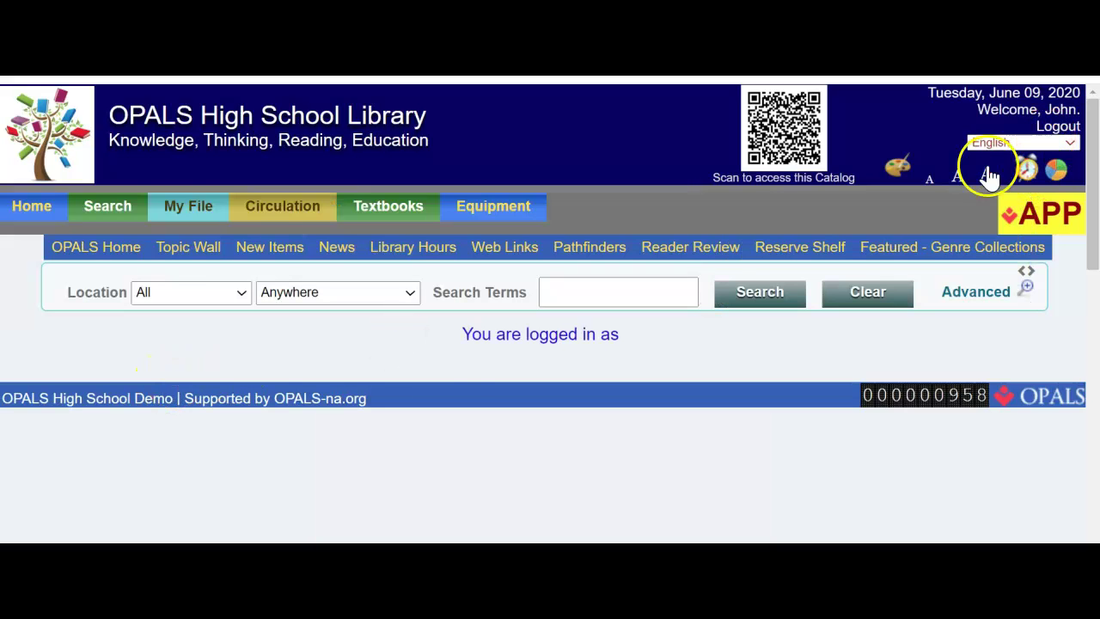
pyautogui.moveTo(191, 207)
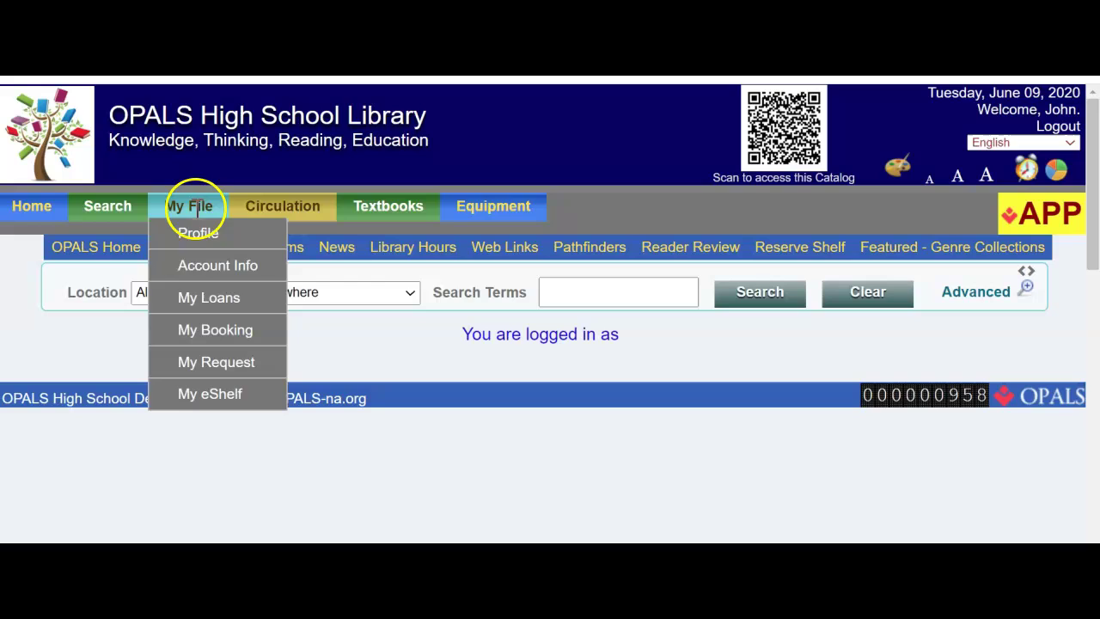
# Step: Go from My Loans to My Request and scroll to see The engineer's wife with status ready
pyautogui.click(209, 300)
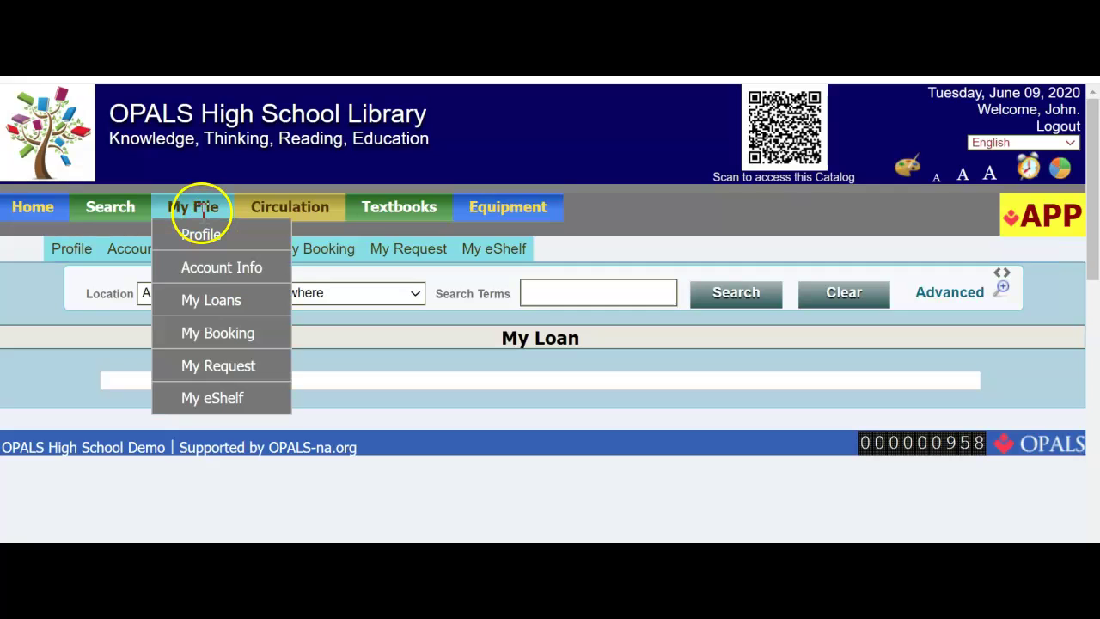
pyautogui.click(245, 366)
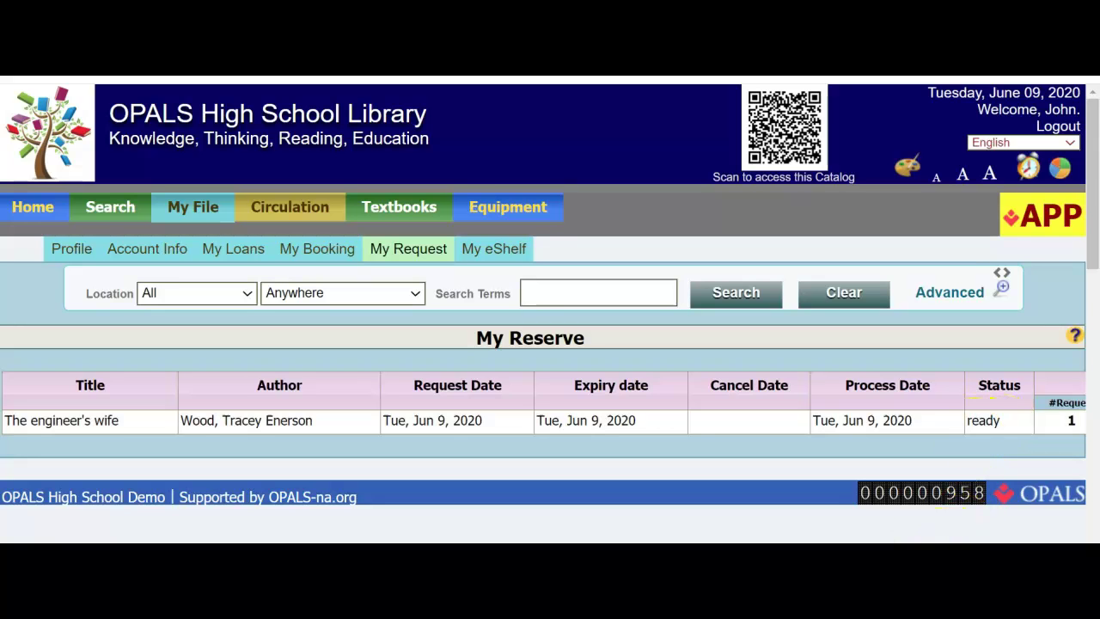
pyautogui.hscroll(3, 543, 294)
pyautogui.hscroll(2, 543, 294)
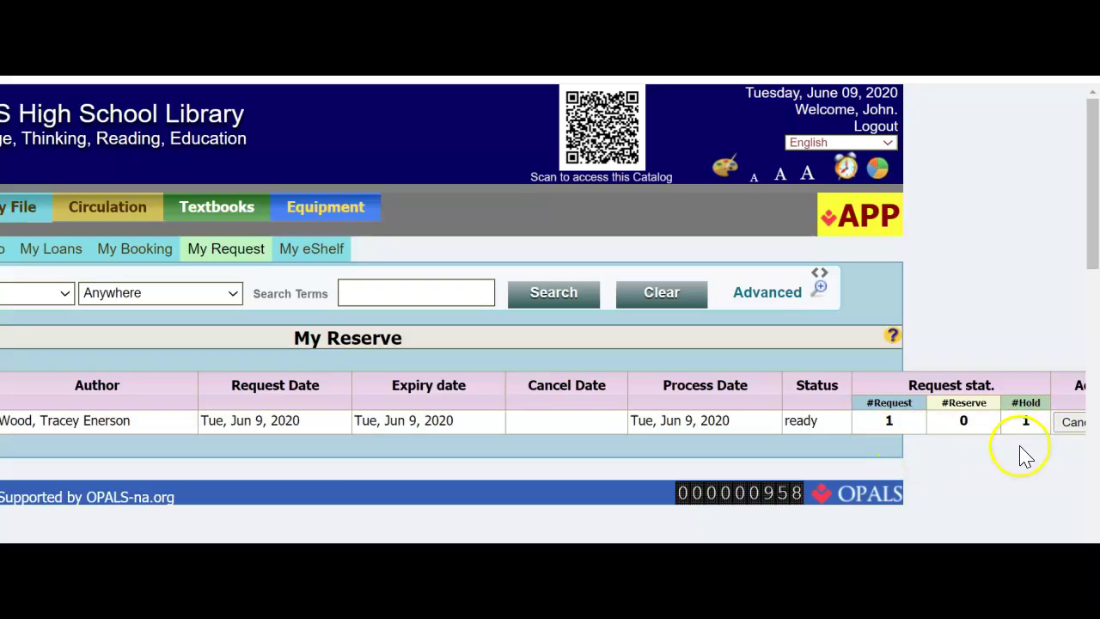
pyautogui.hscroll(1, 997, 497)
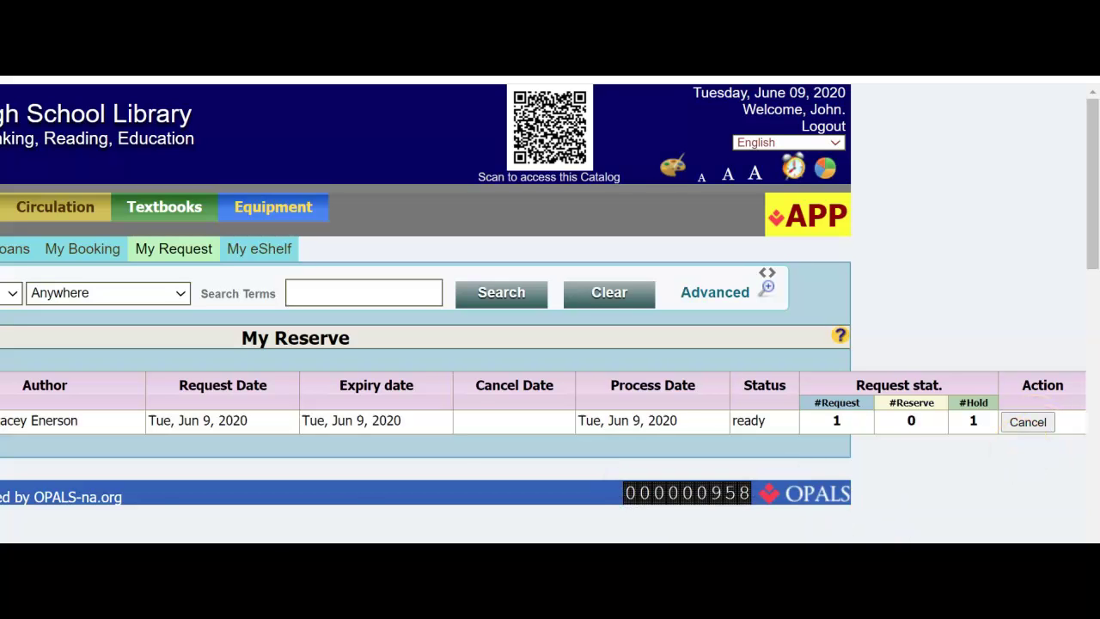
pyautogui.hscroll(-3, 550, 344)
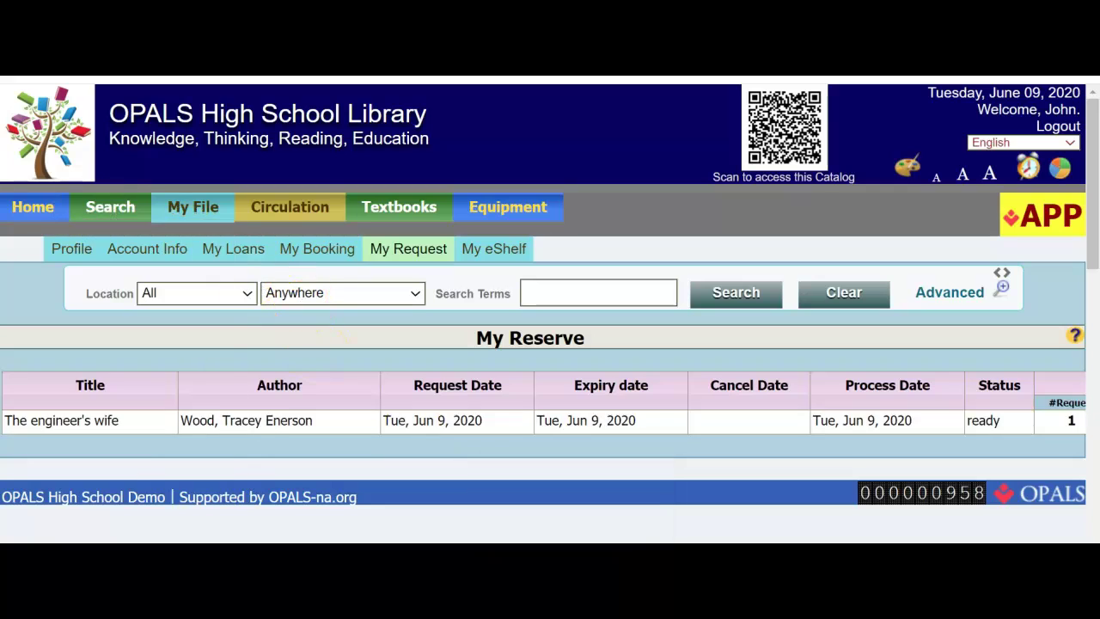